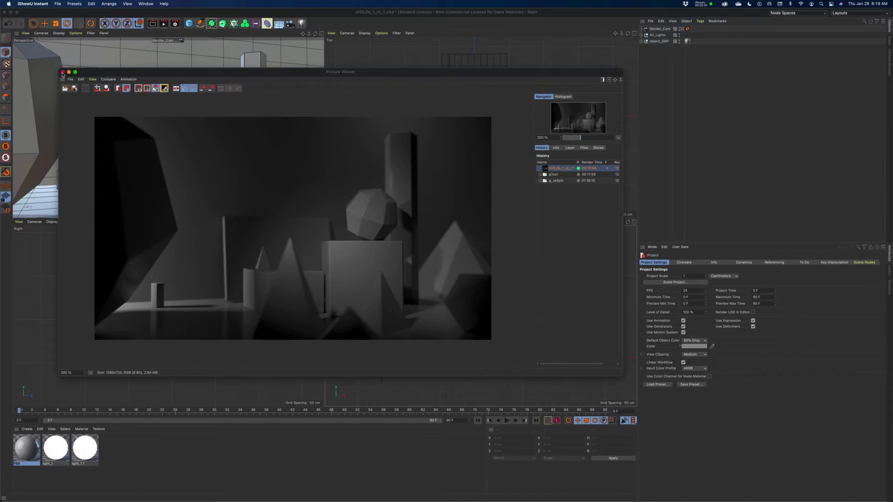
Close the Picture Viewer, maximize the perspective view, and toggle Render_Cam off and back on to look through it.
left_click(64, 73)
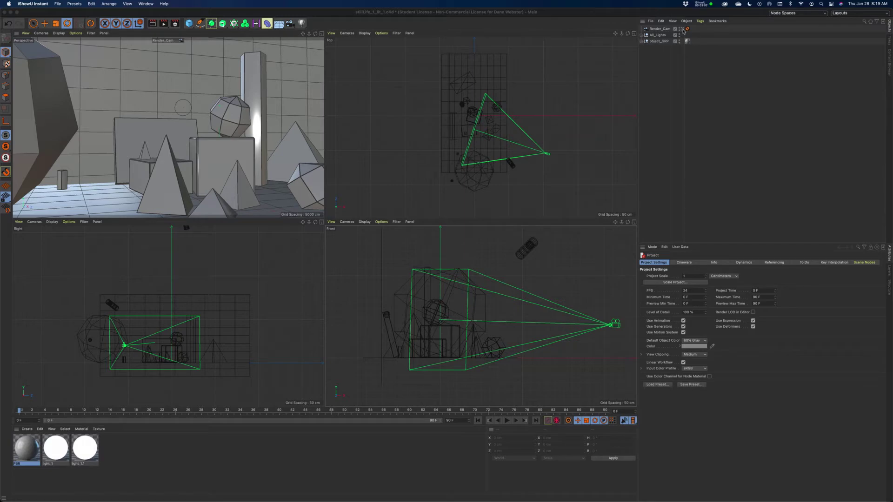
left_click(321, 33)
left_click(683, 29)
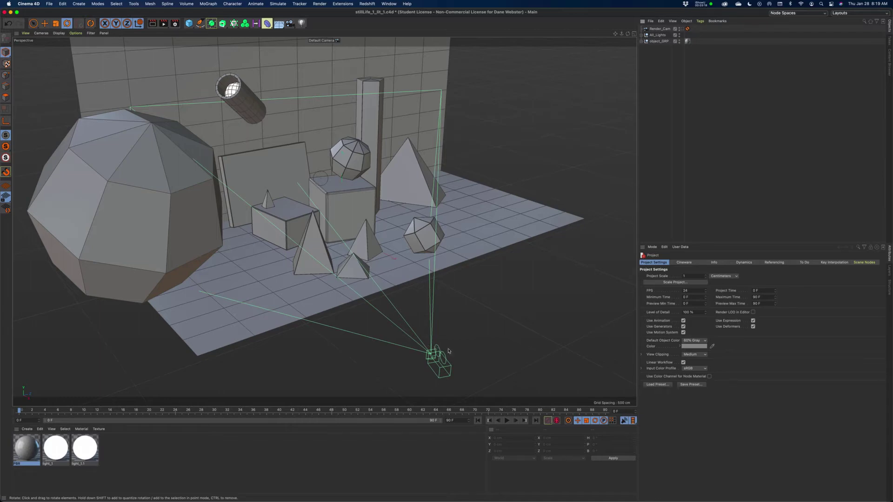
left_click(684, 29)
left_click(683, 30)
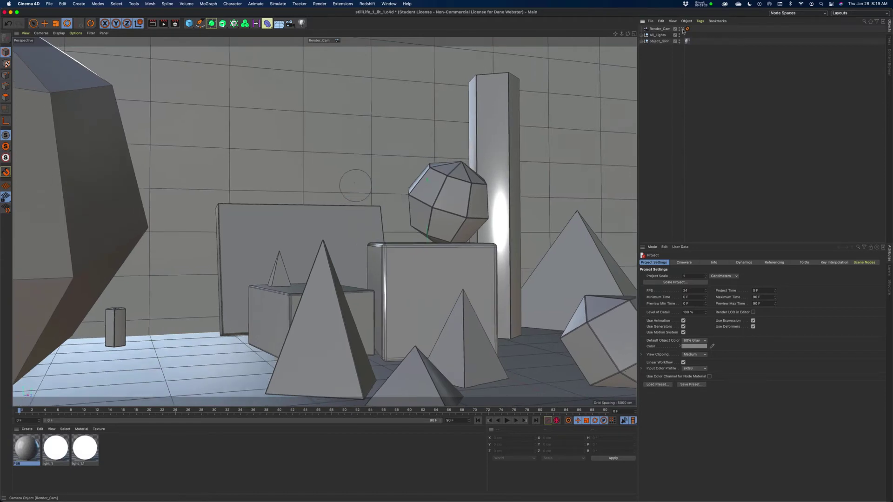
left_click(682, 30)
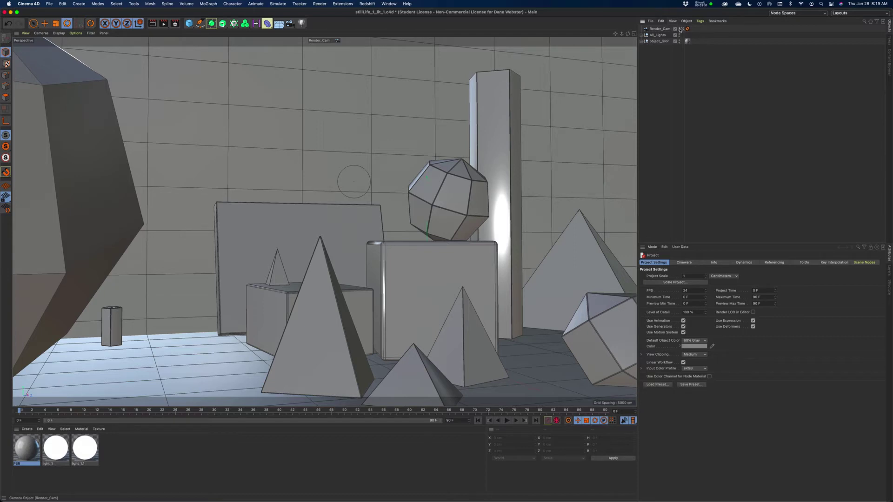
Expand object_GRP and delete the Cylinder.2 object, toggling its visibility first to identify it.
left_click(642, 41)
left_click(529, 148)
left_click(450, 180)
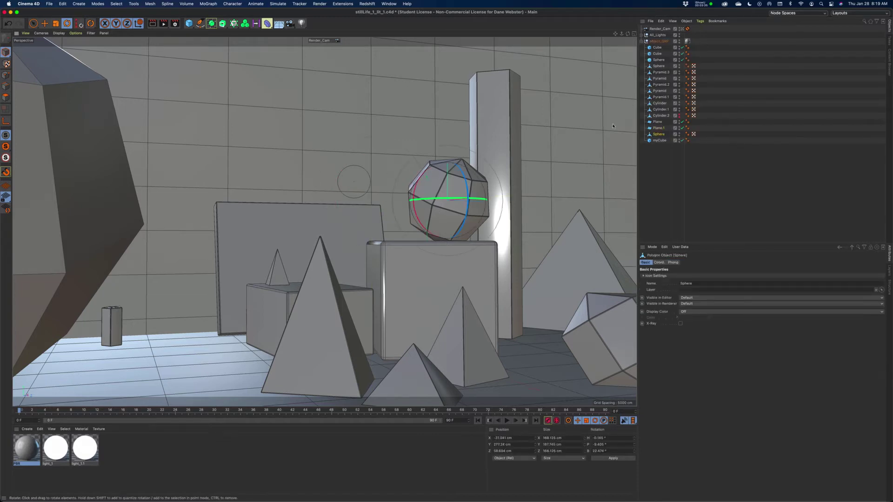
left_click(679, 117)
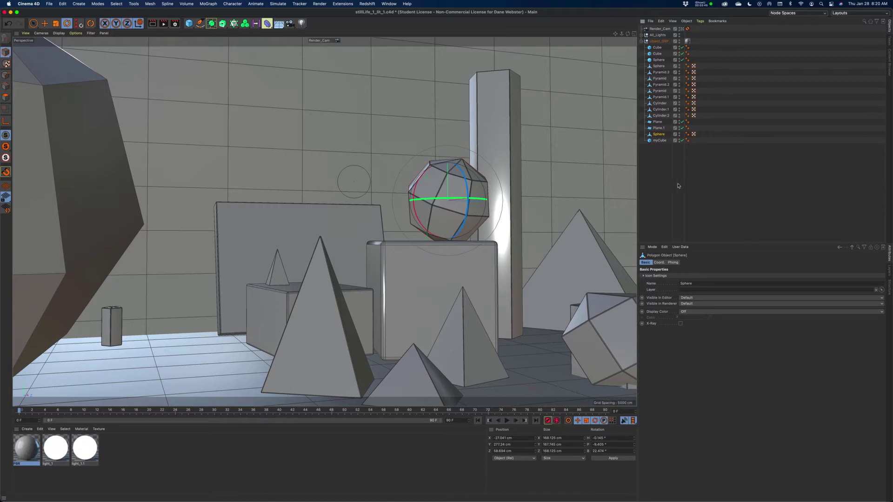
left_click(663, 117)
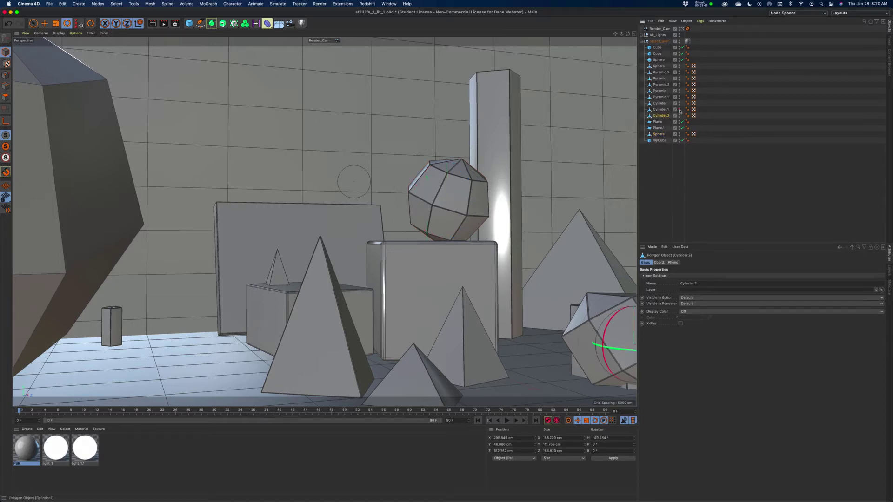
left_click(679, 117)
left_click(679, 117)
left_click(679, 114)
left_click(680, 115)
key("Delete")
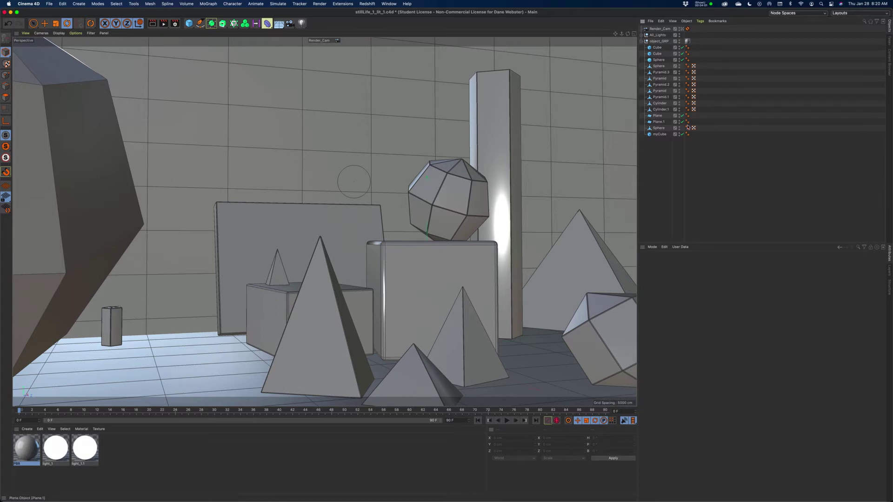
Select the sphere resting on the large box and hide it in the editor only.
left_click(464, 187)
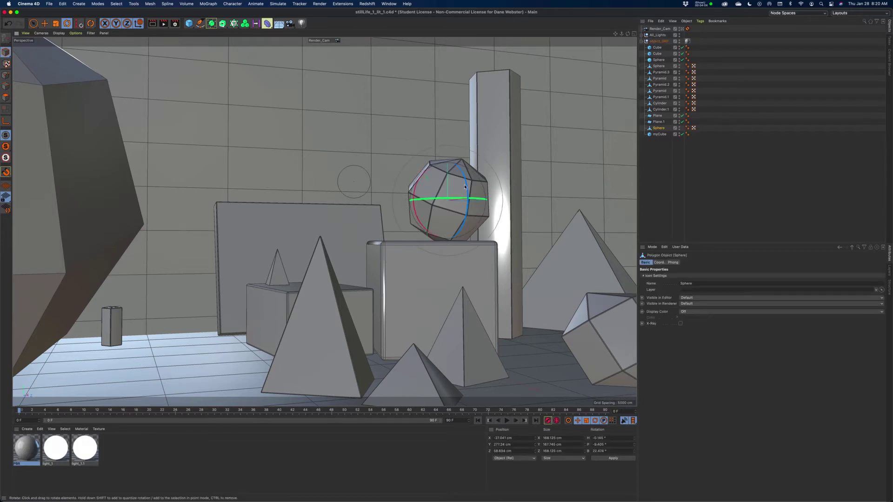
left_click(679, 127)
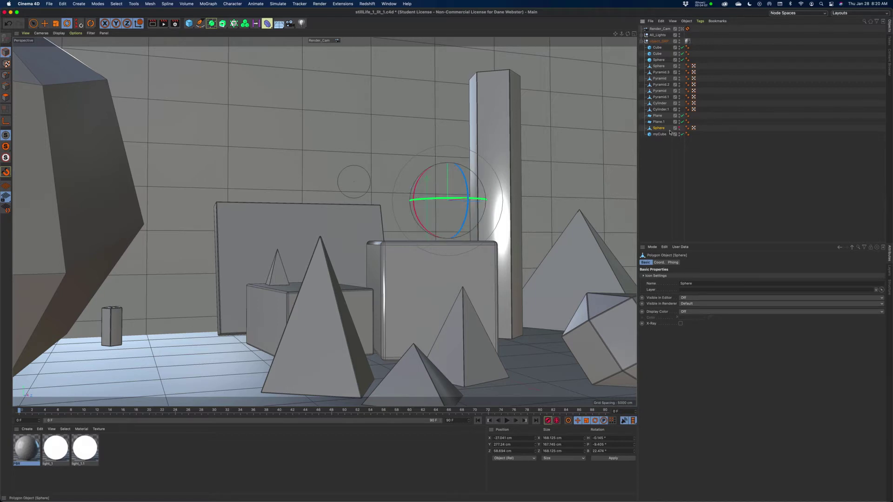
left_click(680, 127)
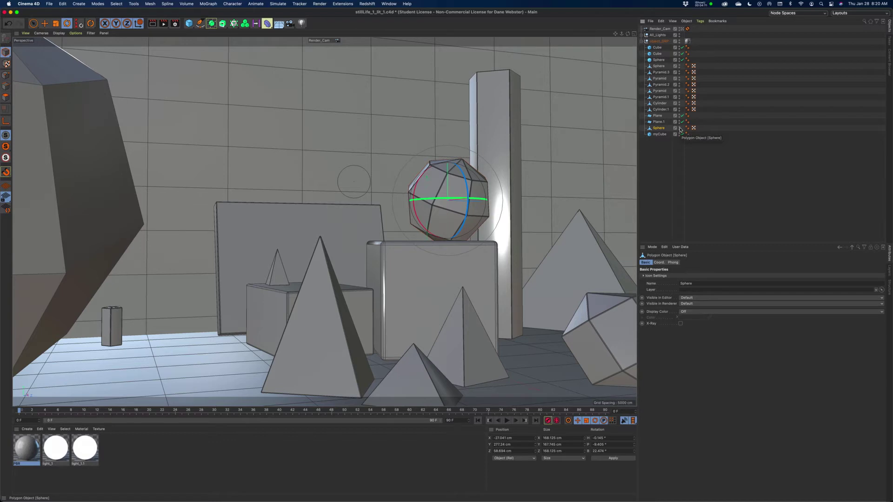
left_click(680, 127)
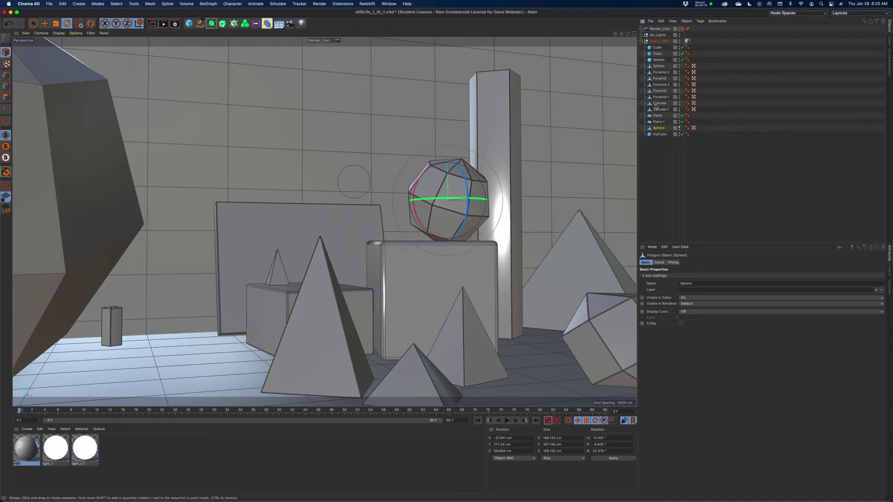
left_click(680, 129)
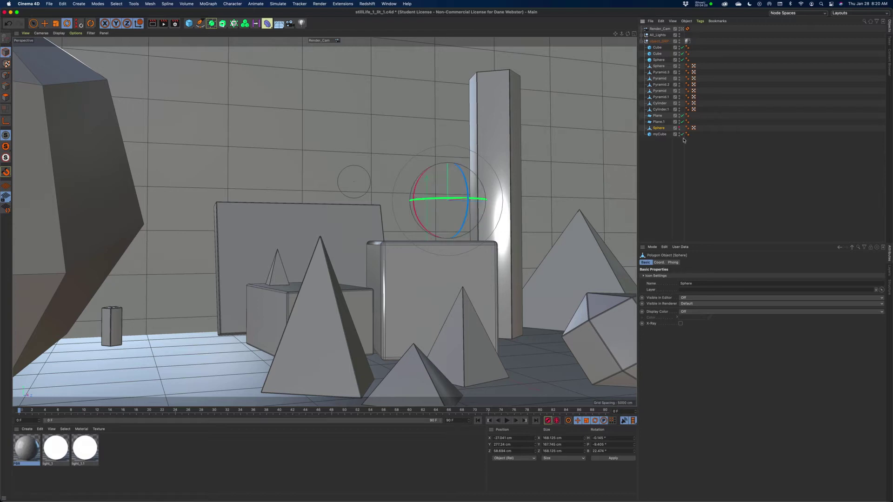
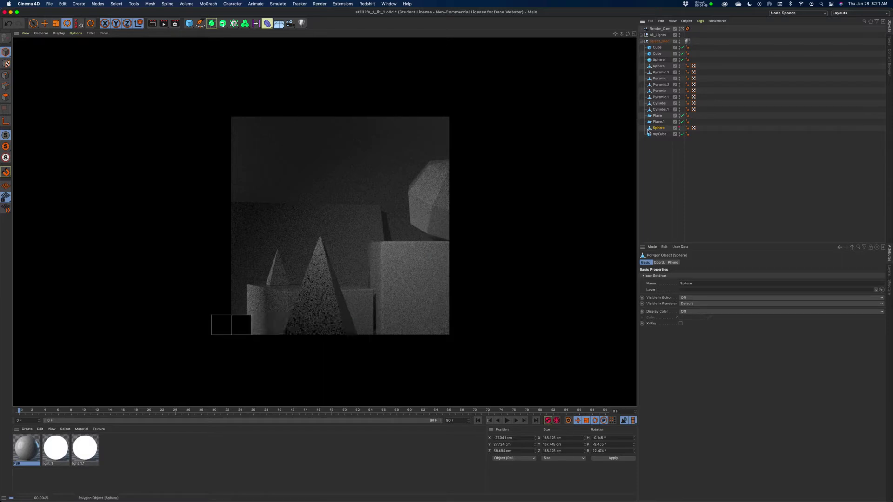
Stop the viewport render and start an interactive render region, resized to frame the sphere and the top of the box beneath it.
left_click(314, 91)
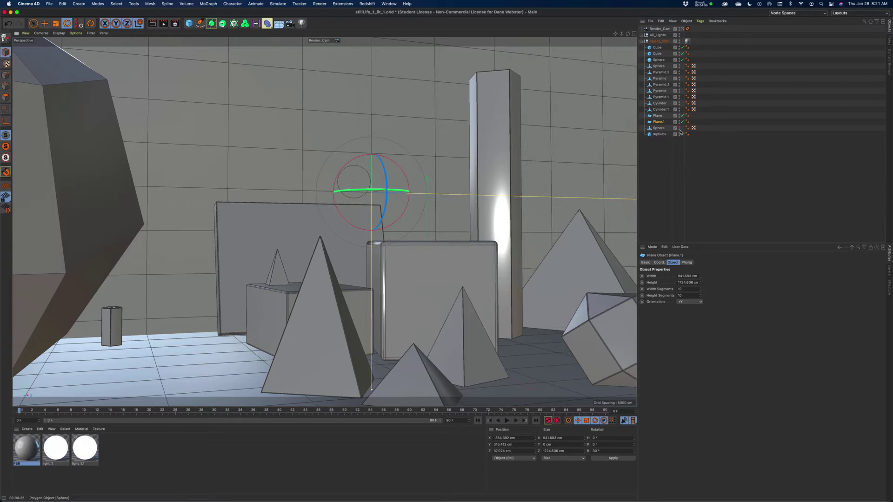
left_click(163, 23)
left_click(204, 165)
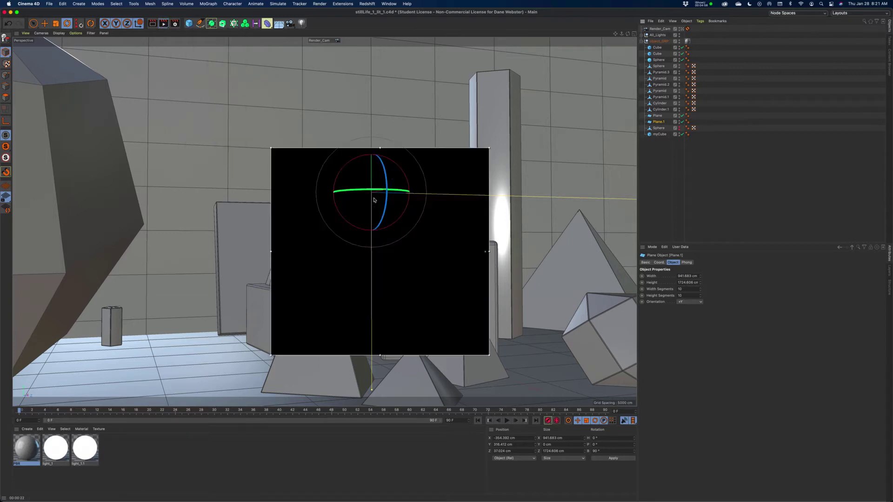
left_click_drag(380, 148, 383, 133)
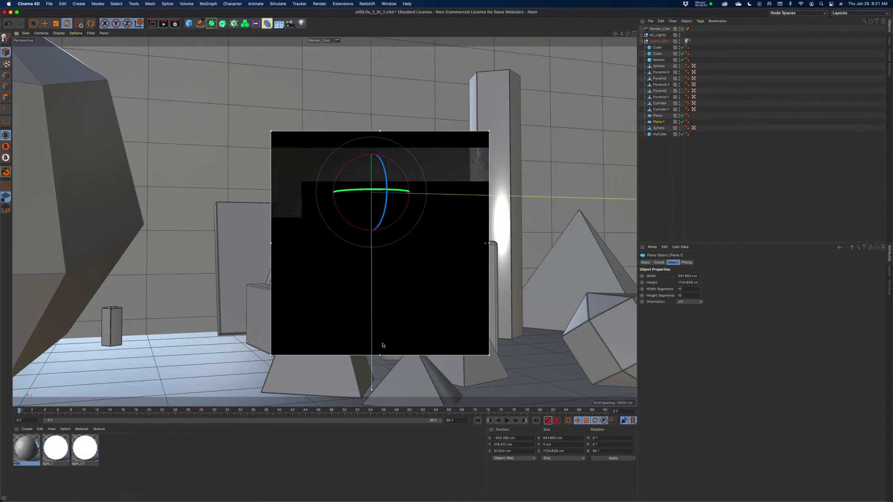
left_click_drag(380, 355, 380, 301)
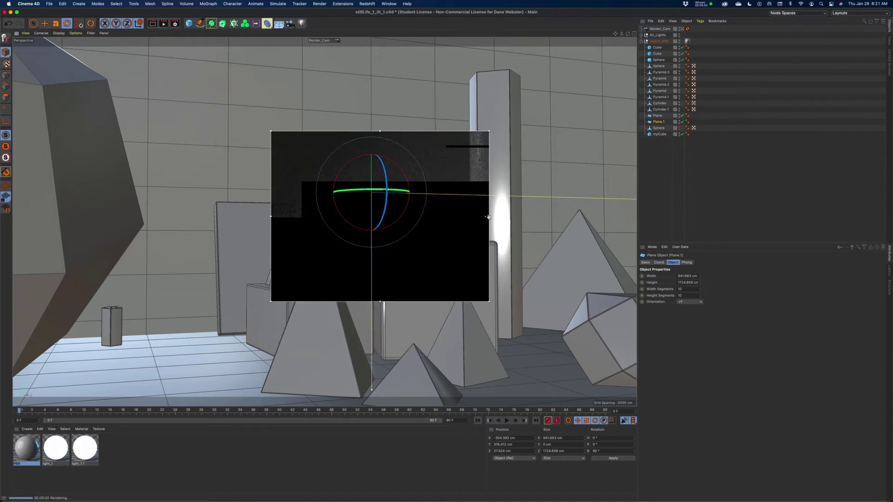
left_click_drag(489, 216, 503, 216)
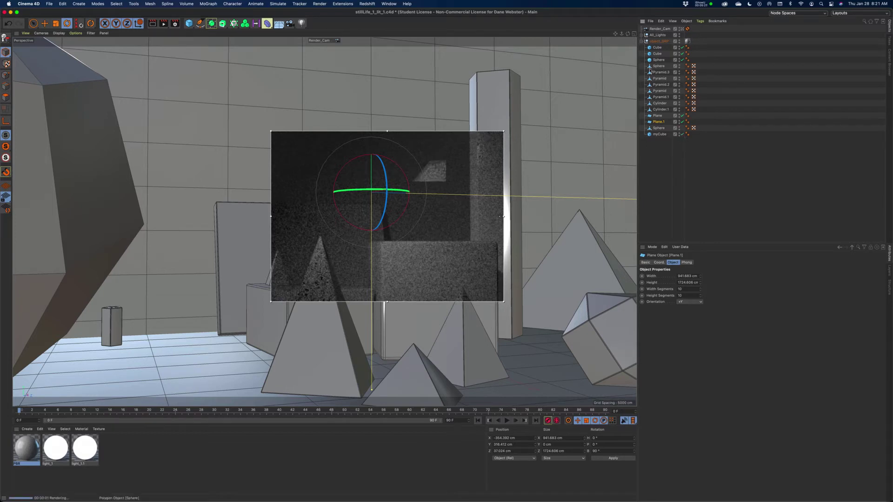
Test hiding object_GRP while toggling the visibility of its Sphere and myCube separately, ending with the group shown again.
left_click(680, 40)
left_click(679, 42)
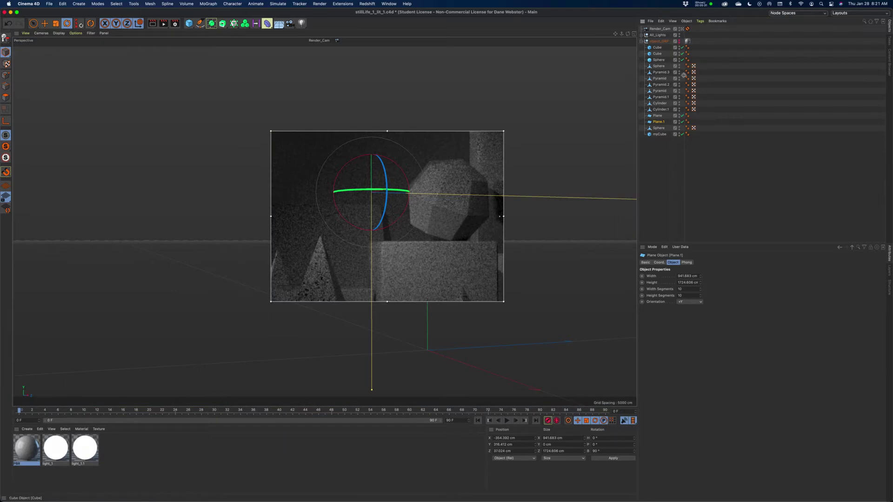
left_click(680, 130)
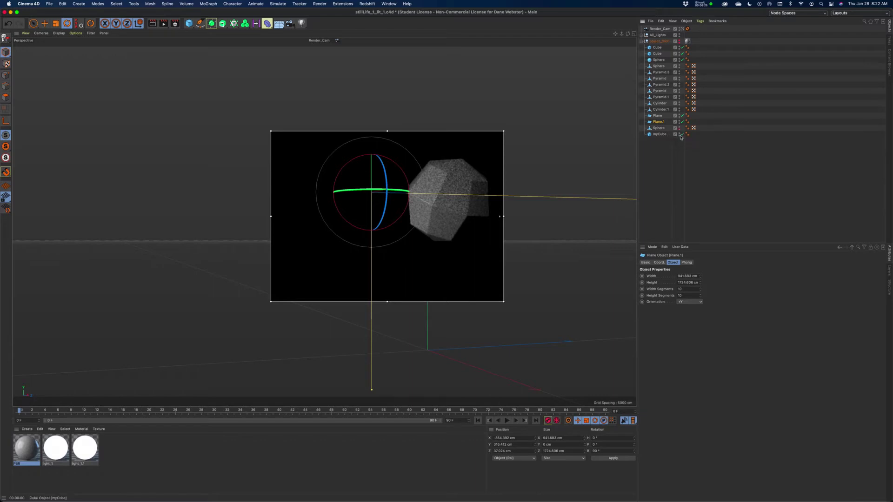
left_click(679, 136)
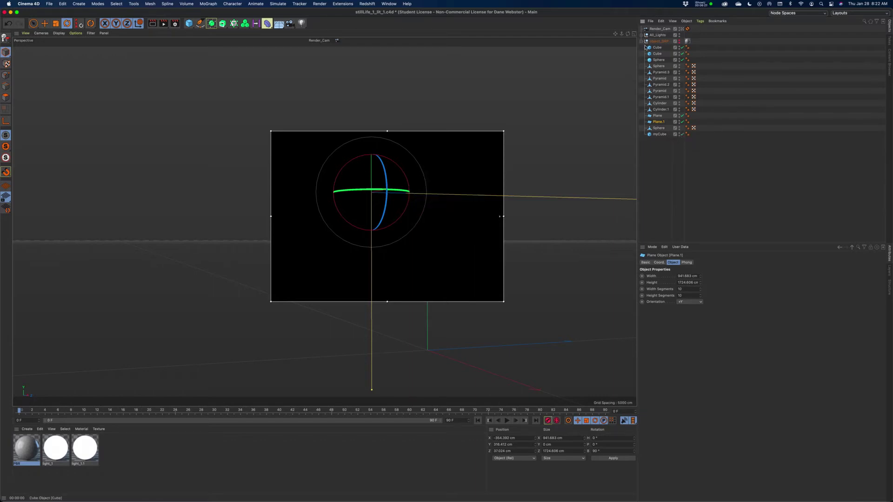
left_click(680, 42)
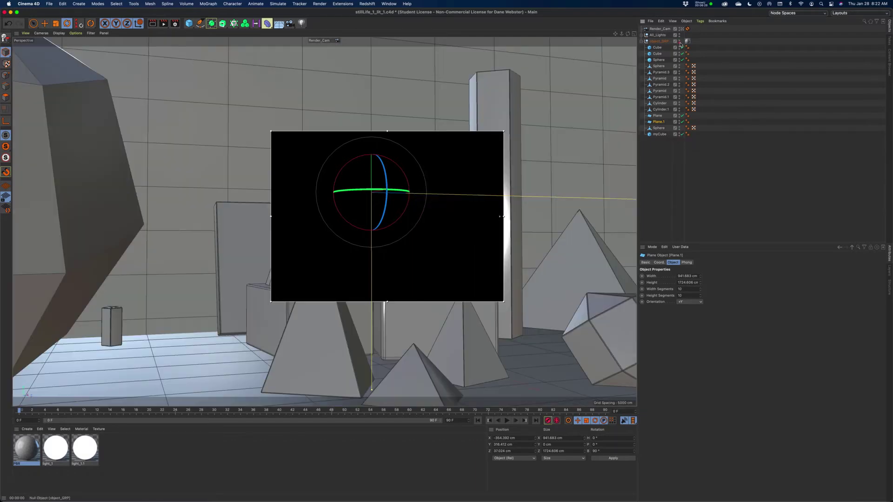
Collapse object_GRP, hide the All_Lights group, and check which lights it contains.
left_click(641, 42)
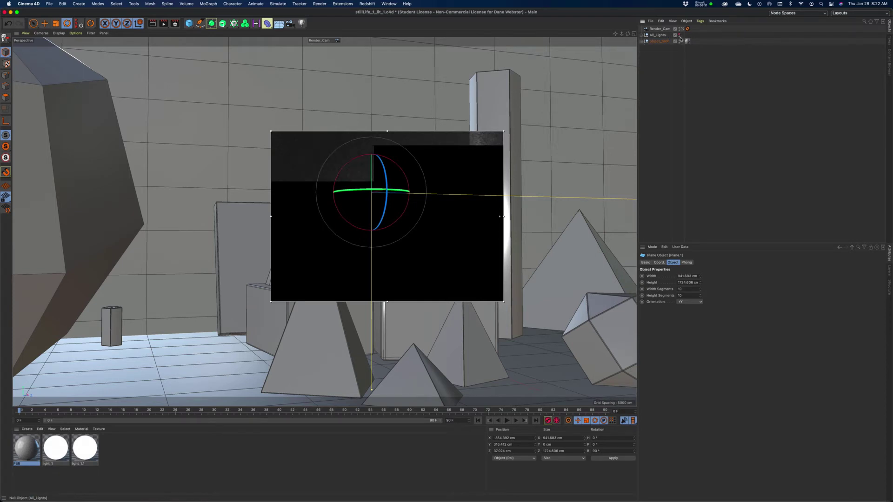
left_click(643, 35)
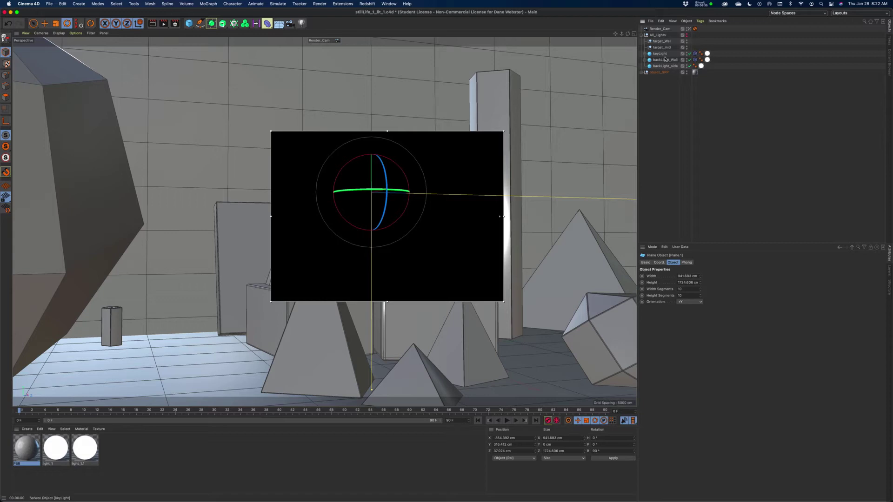
left_click(643, 35)
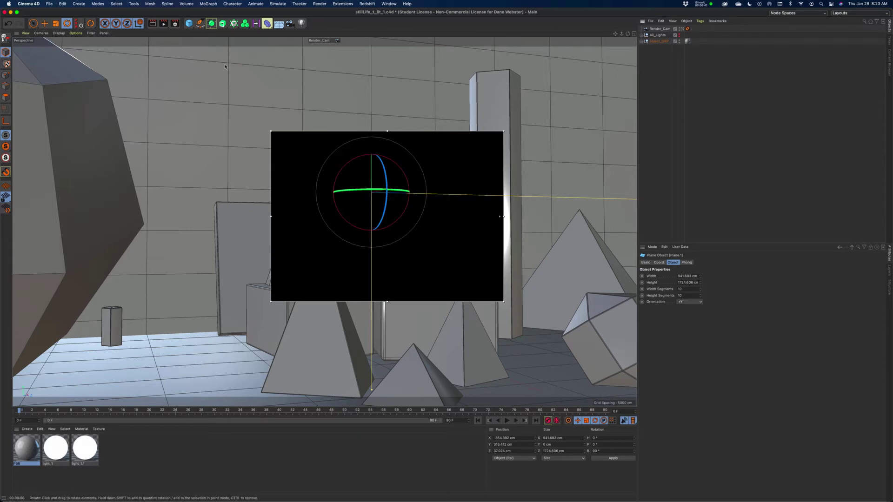
Turn off the interactive render region and shrink the viewport to enlarge the managers around it.
left_click_drag(163, 23, 214, 165)
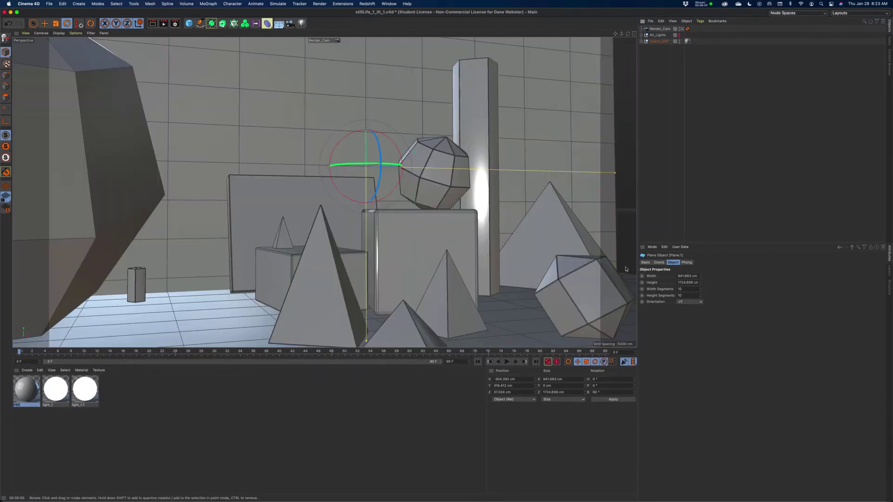
left_click_drag(637, 234, 559, 232)
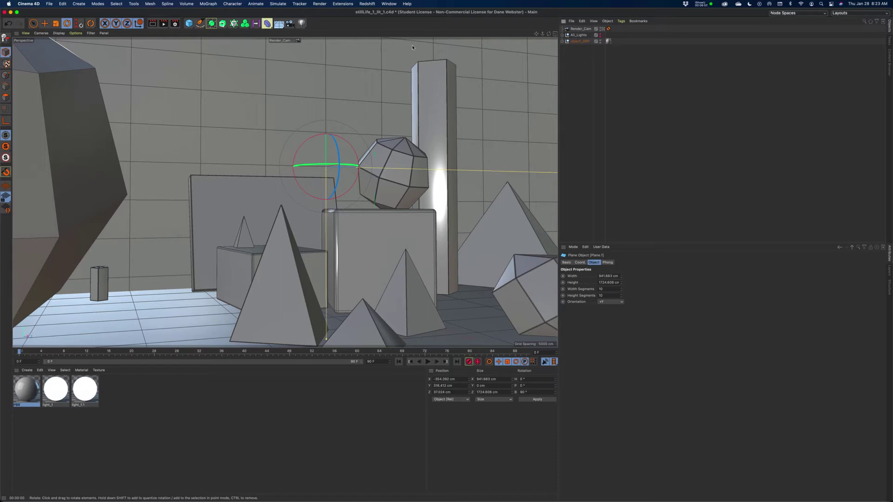
Try out a new floating view window while the Top view is maximized, close it, and return to the four-view layout.
left_click(389, 4)
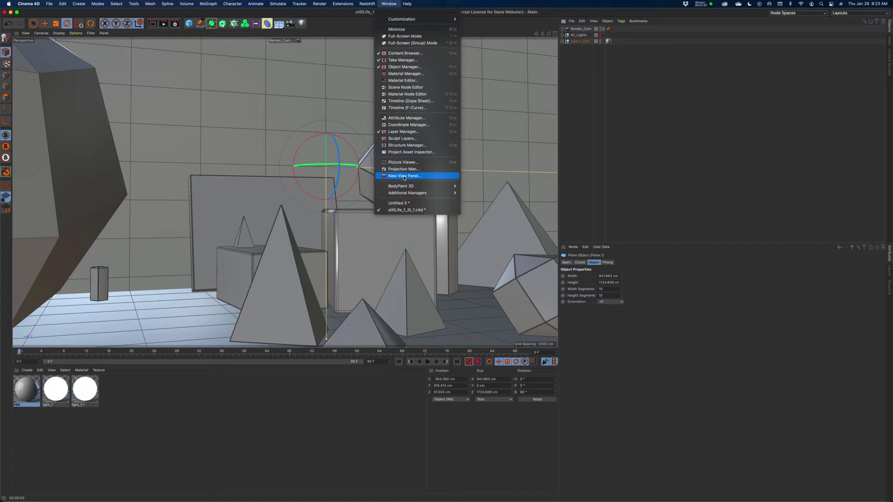
key("Escape")
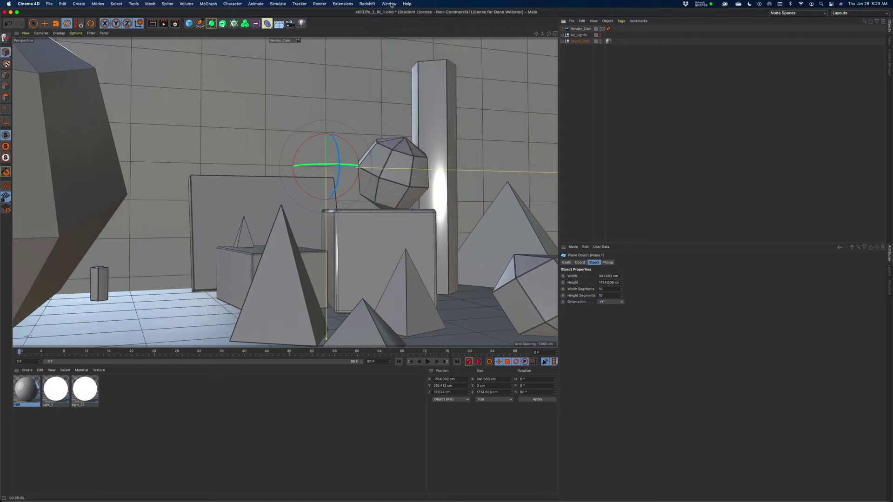
left_click(555, 34)
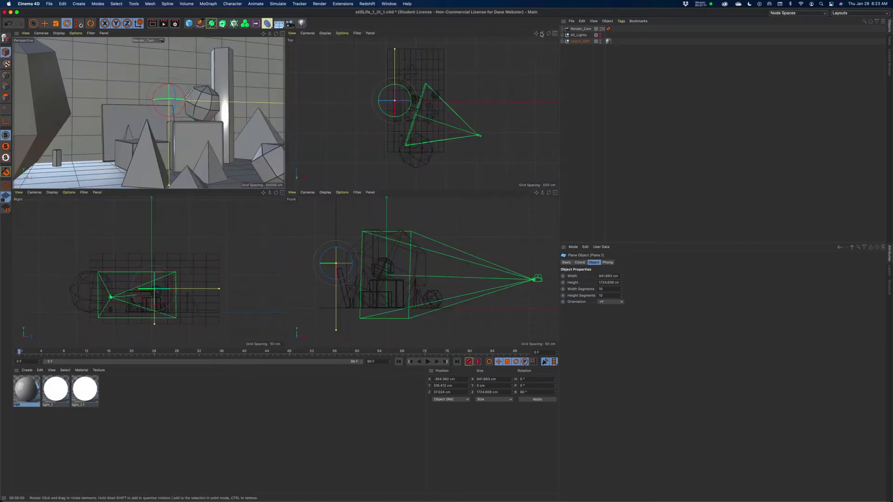
left_click(555, 34)
left_click(394, 4)
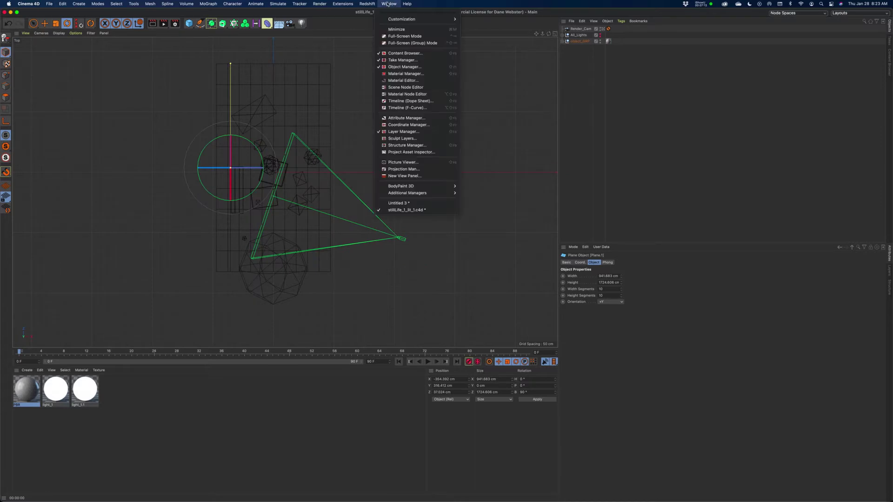
left_click(412, 176)
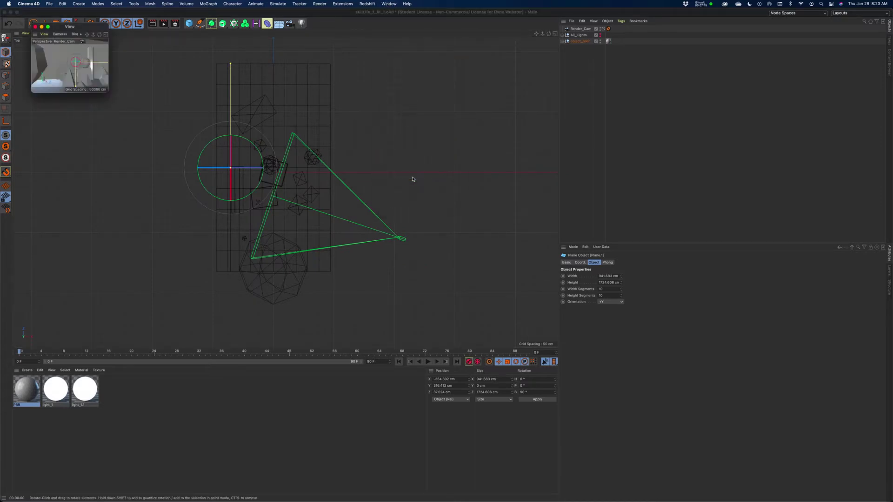
left_click(35, 26)
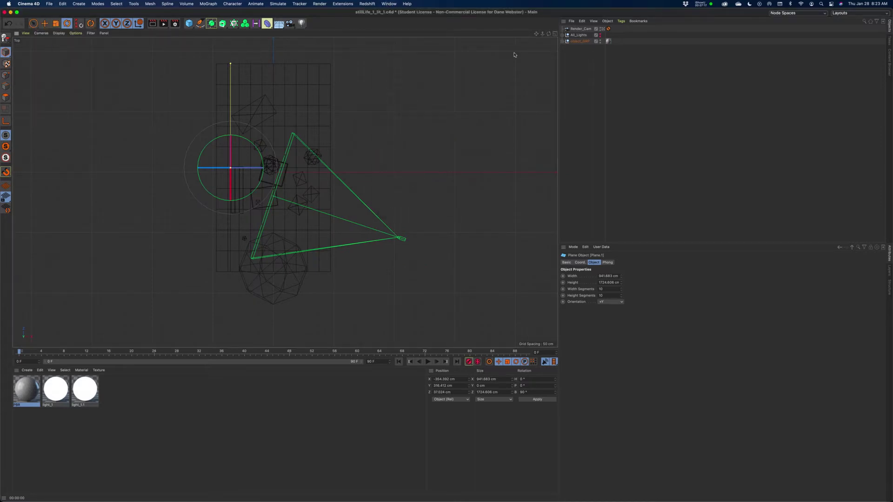
left_click(555, 35)
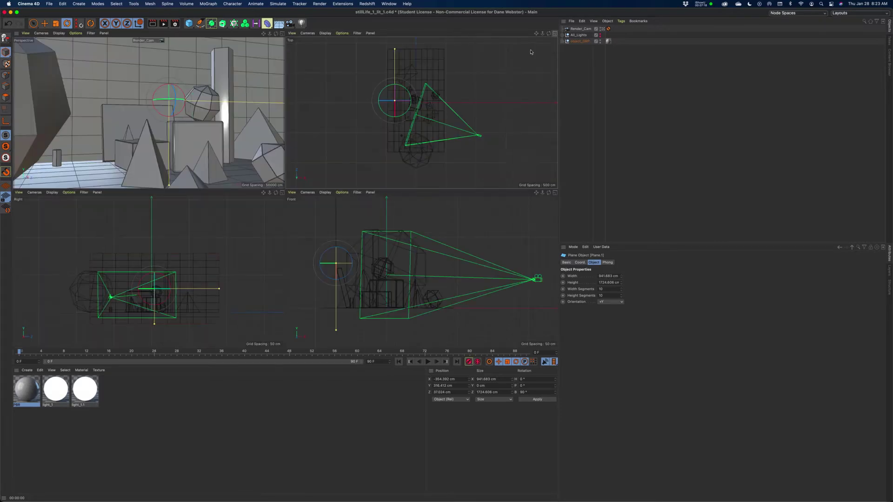
Maximize the perspective view and switch it from Render_Cam to the Default Camera.
left_click(281, 35)
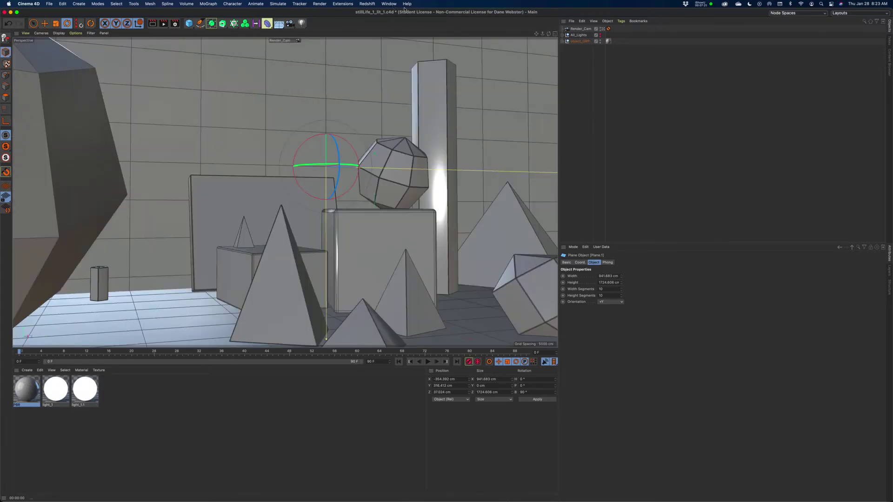
left_click(281, 40)
left_click(299, 49)
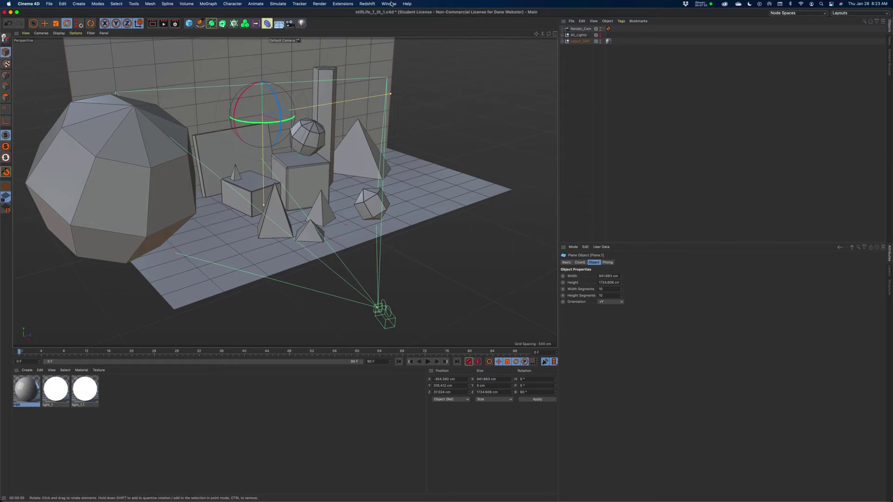
Open a new view panel showing Render_Cam, enlarge it and dock it between the object and attribute managers.
left_click(391, 3)
key("Escape")
left_click(389, 4)
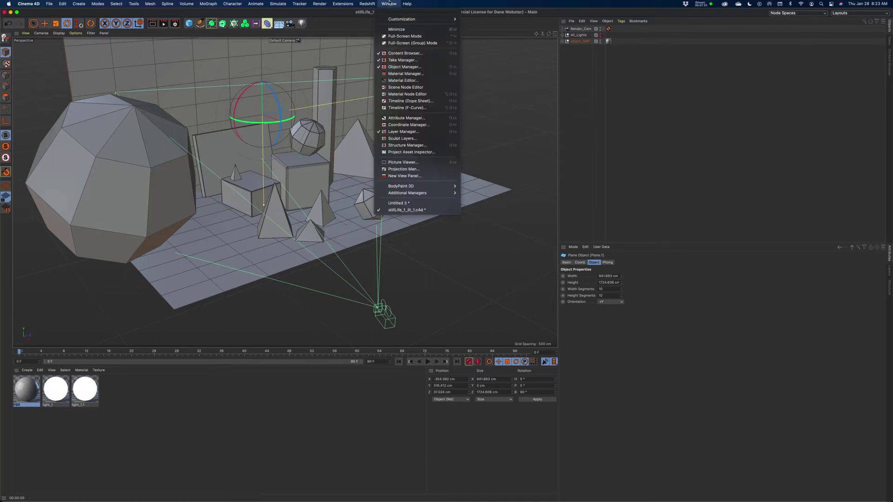
left_click(411, 177)
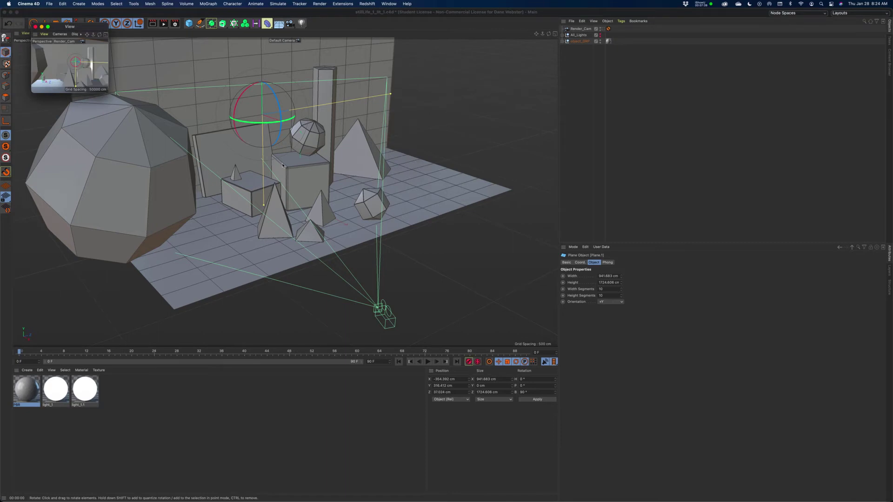
left_click_drag(93, 27, 501, 205)
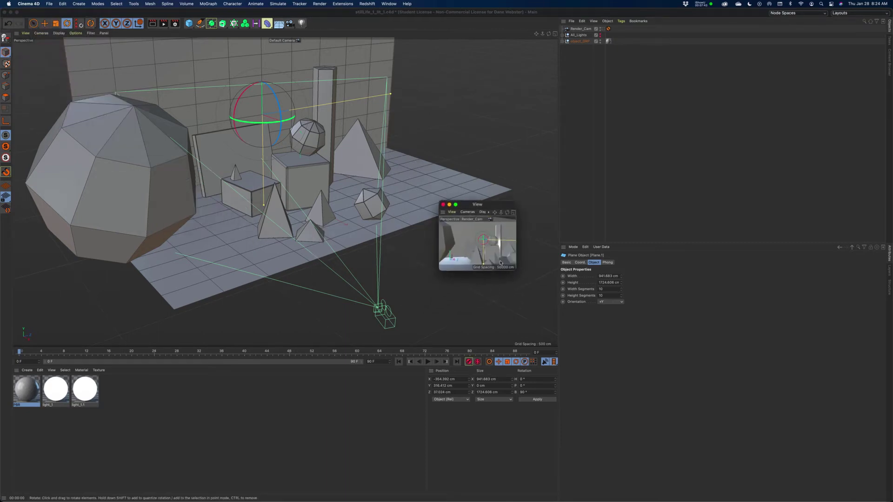
left_click_drag(516, 270, 580, 324)
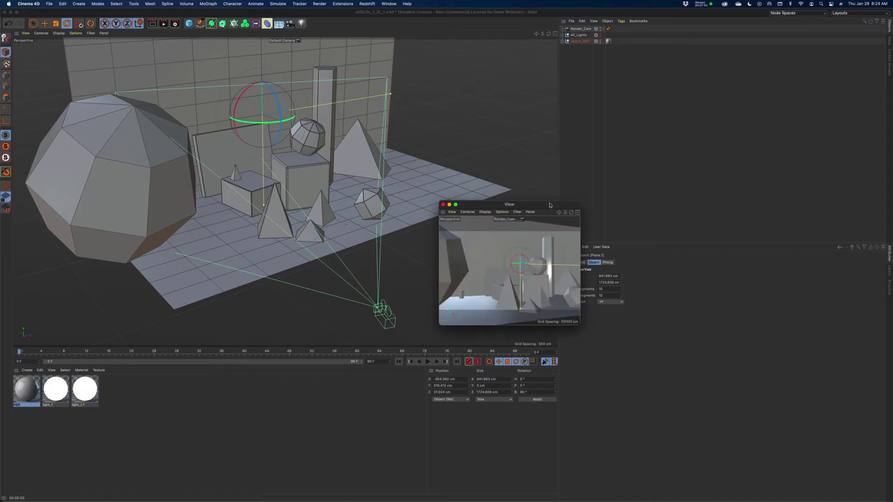
left_click_drag(550, 205, 501, 191)
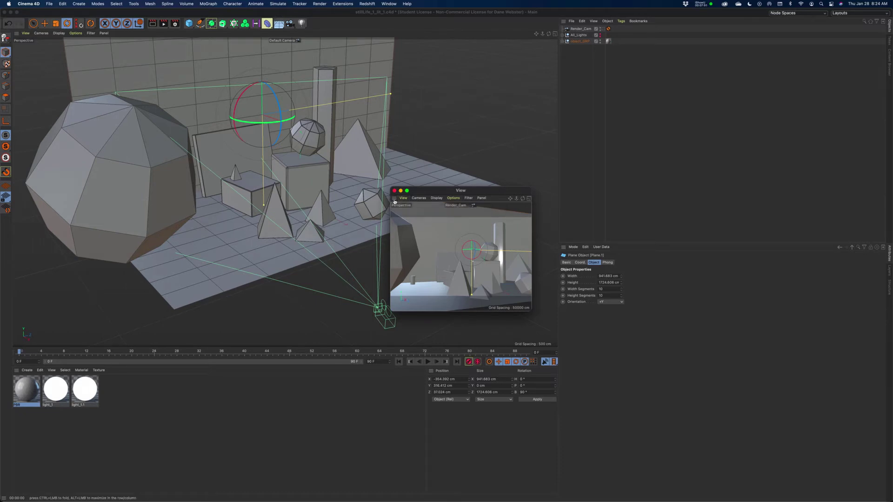
left_click_drag(394, 200, 622, 258)
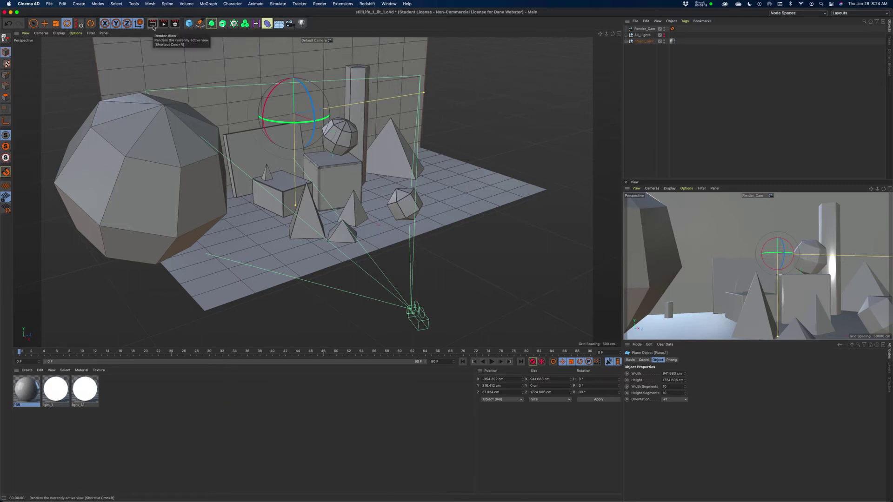
Open the render settings and try the Standard renderer before returning the renderer to Physical.
left_click(164, 25)
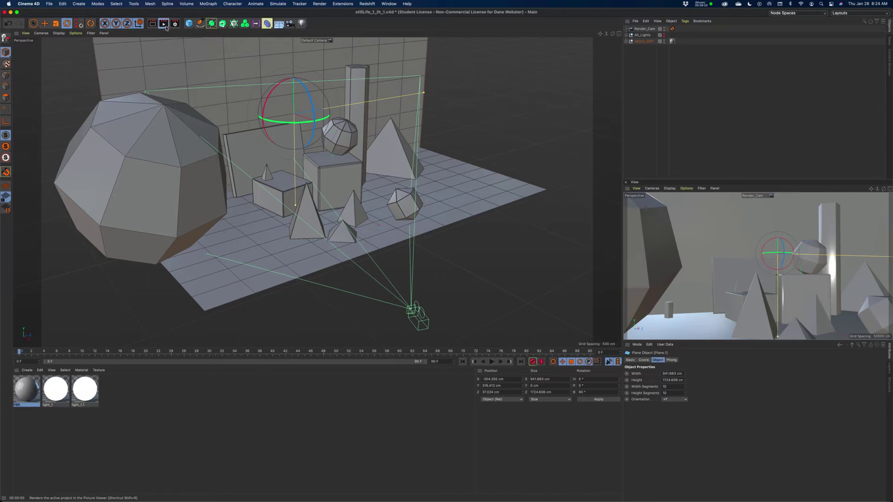
left_click(204, 200)
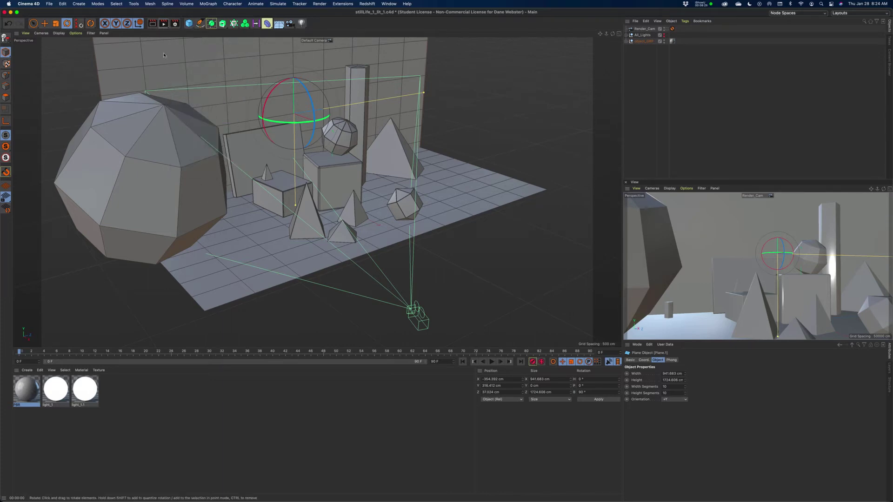
left_click(176, 24)
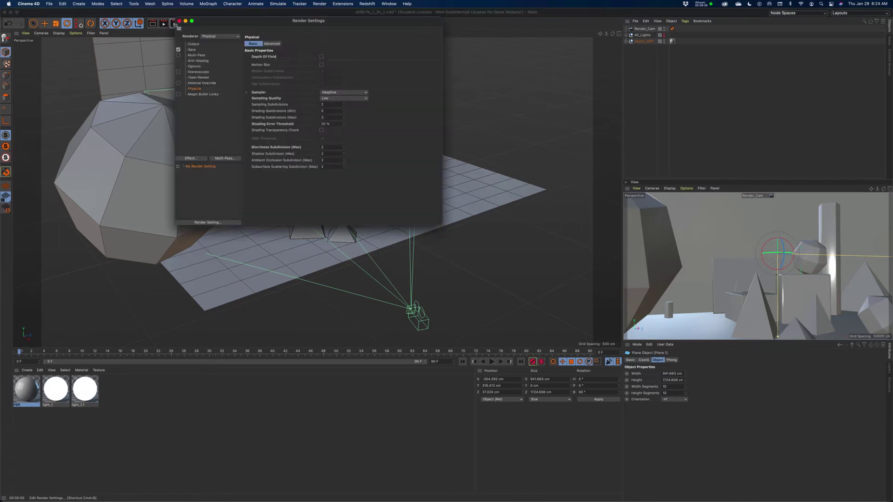
left_click(190, 89)
left_click(211, 59)
left_click(210, 68)
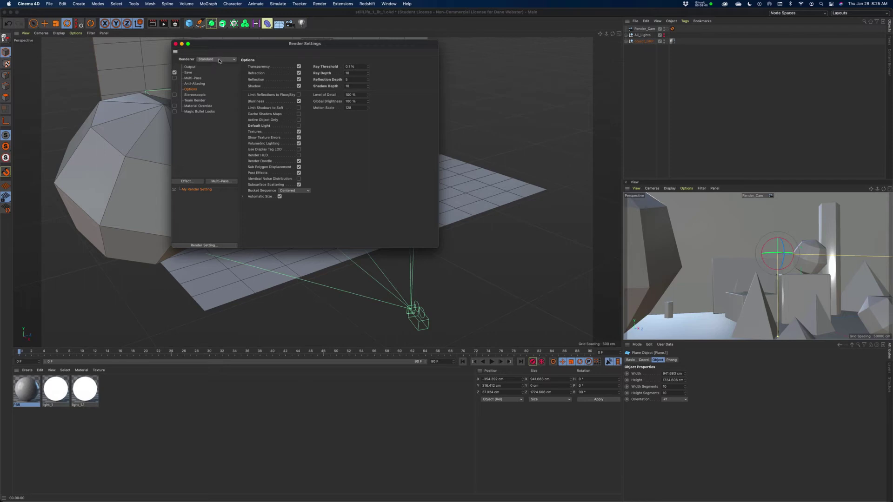
left_click(219, 60)
left_click(218, 73)
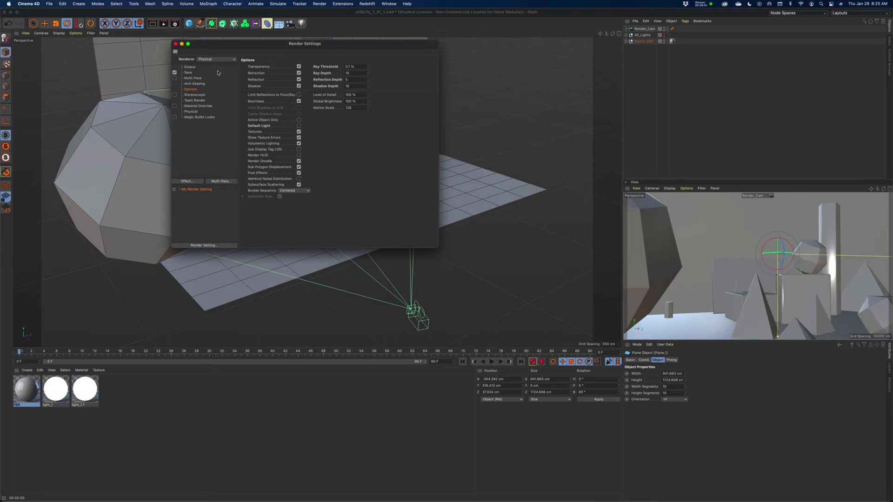
Test switching the Default Light render option on and off again, and close the render settings.
left_click(219, 60)
left_click(219, 53)
left_click(299, 126)
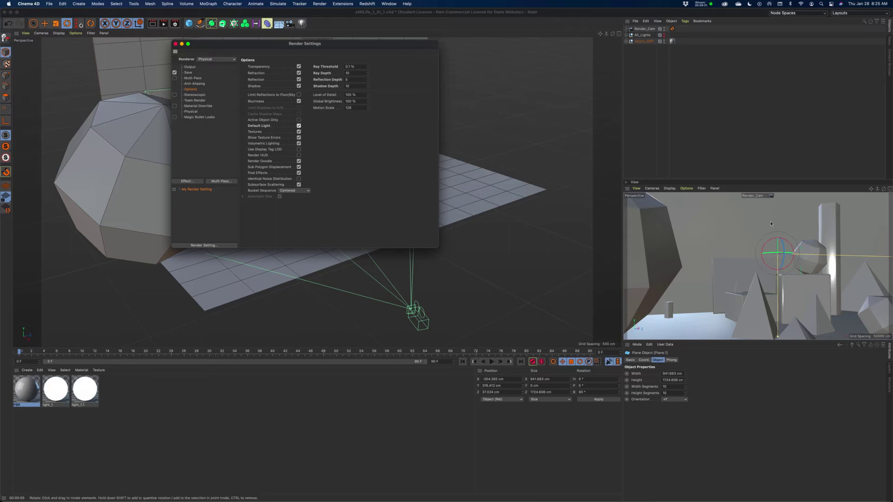
left_click(298, 126)
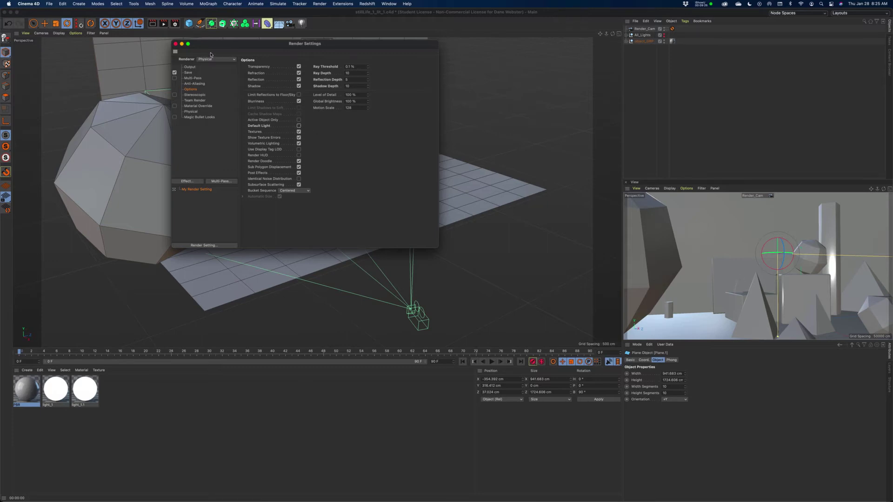
left_click(175, 44)
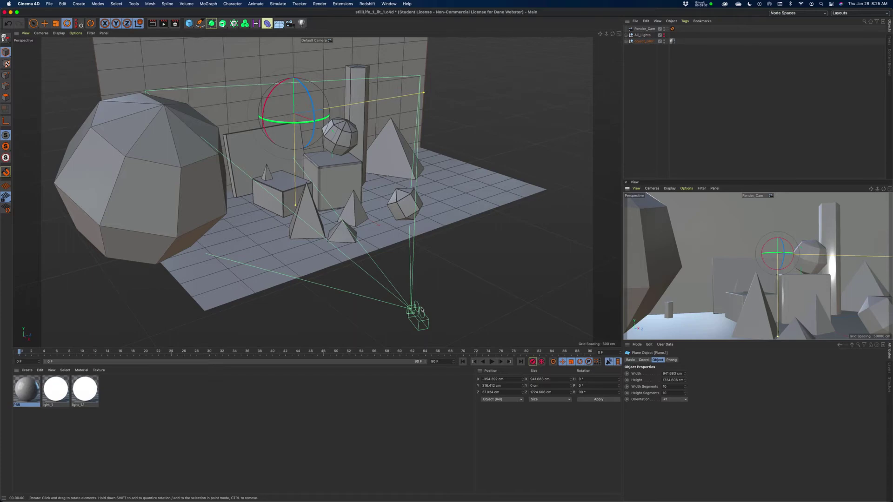
Set the main viewport's camera navigation to Cursor Mode and try it out around the still-life objects.
left_click_drag(484, 257, 363, 238, "alt")
left_click_drag(288, 229, 139, 92, "alt")
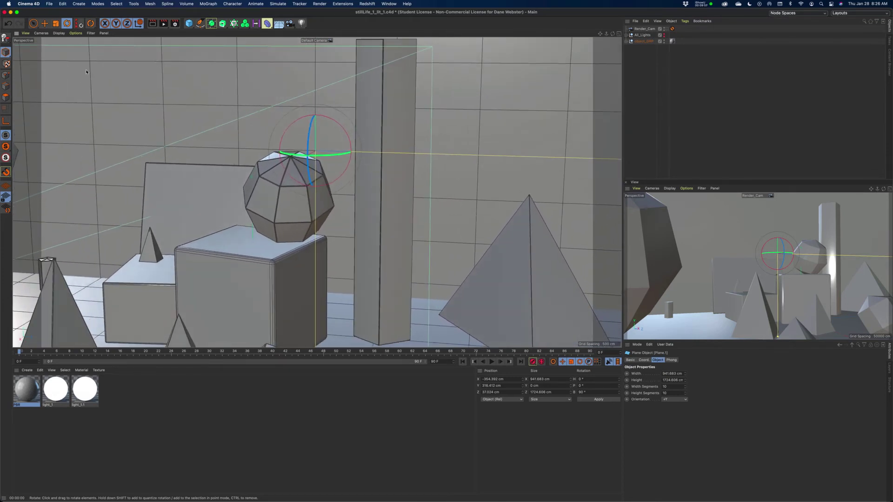
left_click(41, 33)
mouse_move(56, 42)
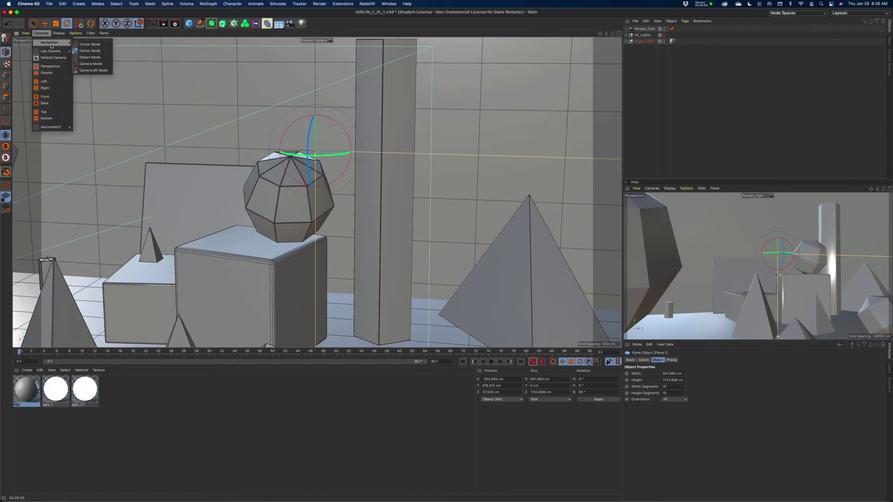
left_click(94, 46)
left_click_drag(282, 225, 201, 209, "alt")
right_click_drag(201, 209, 285, 225, "alt")
left_click_drag(285, 225, 344, 205, "alt")
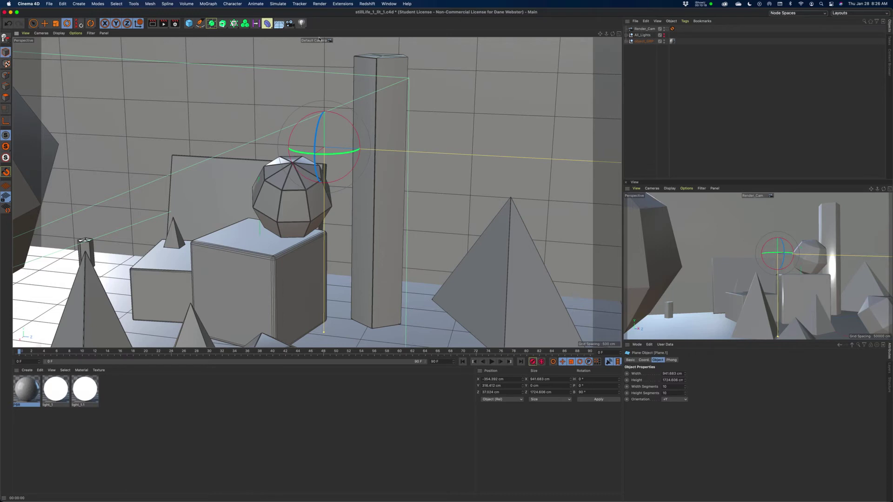
Add a standard camera to the scene from the current viewpoint of the cube and faceted sphere.
left_click(290, 23)
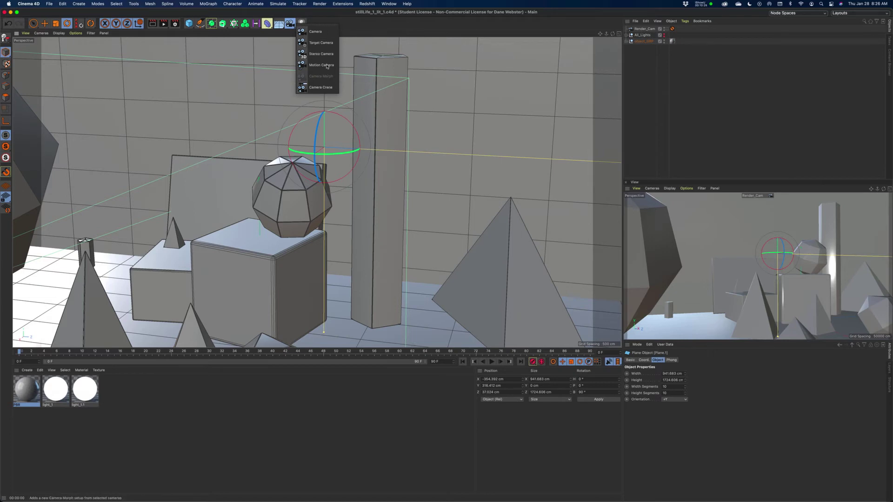
left_click(319, 32)
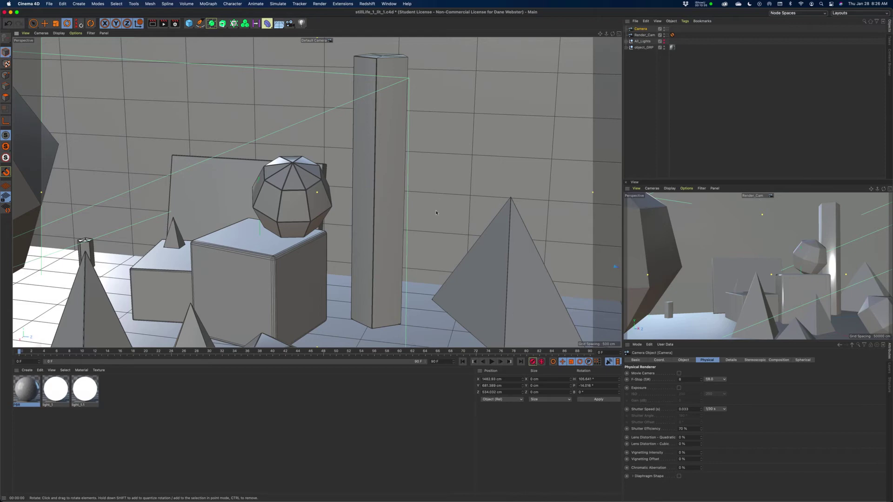
left_click_drag(408, 202, 443, 238, "alt")
right_click_drag(443, 238, 285, 211, "alt")
left_click_drag(285, 211, 472, 225, "alt")
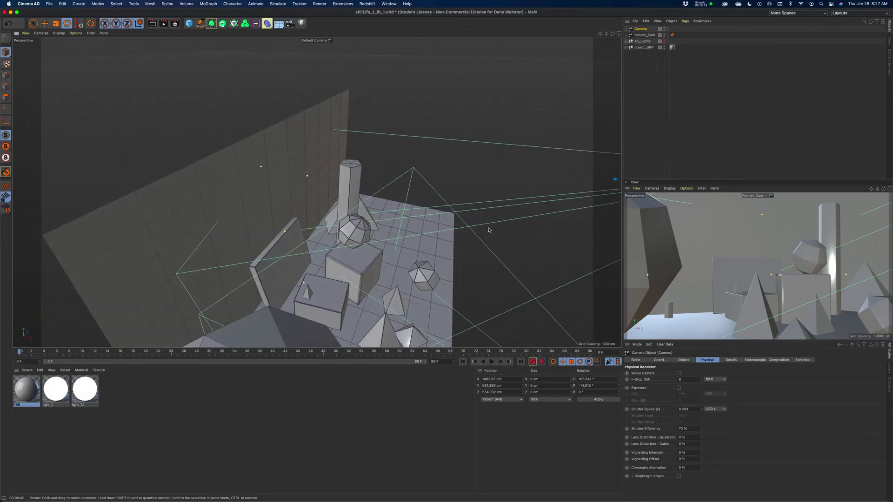
key("h")
left_click_drag(423, 205, 381, 206, "alt")
scroll(381, 206, "up", 5)
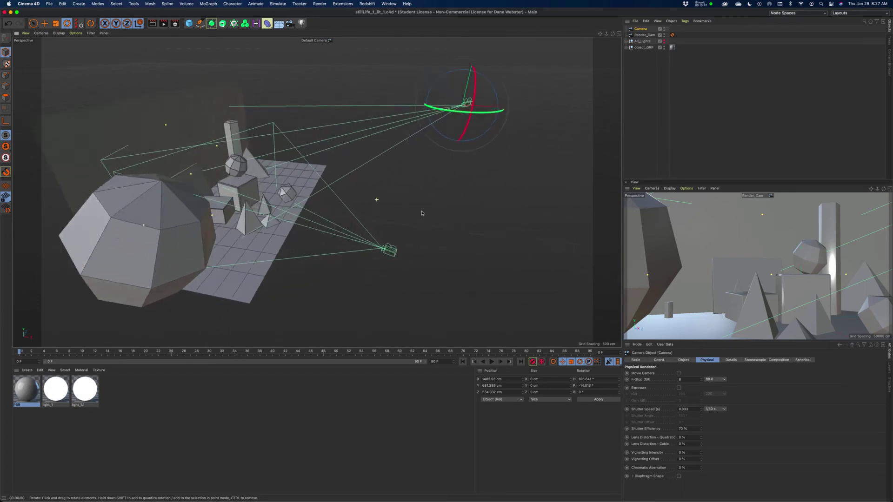
Look through the new camera in the docked view and the main viewport, and return the main viewport to Render_Cam.
left_click(758, 195)
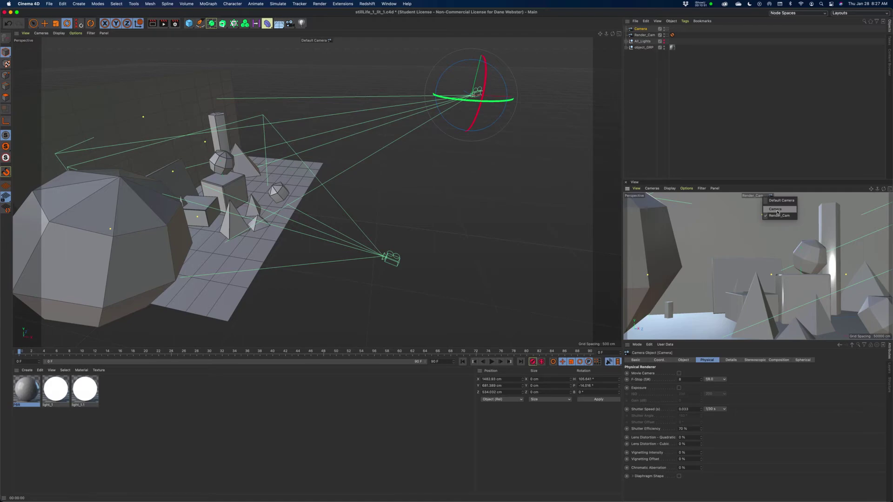
left_click(775, 209)
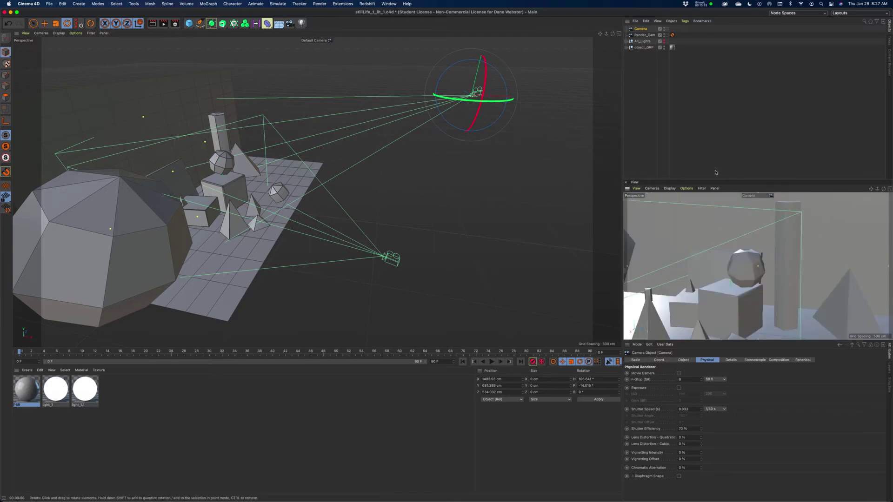
left_click(667, 29)
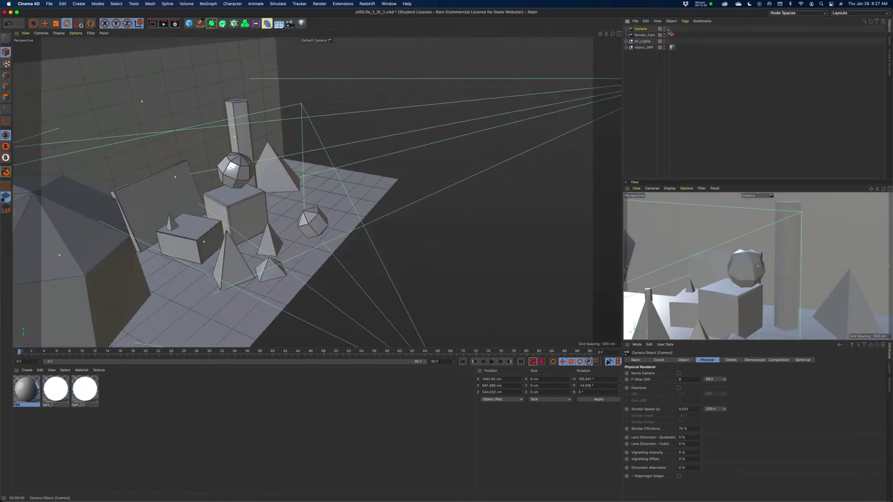
left_click(667, 29)
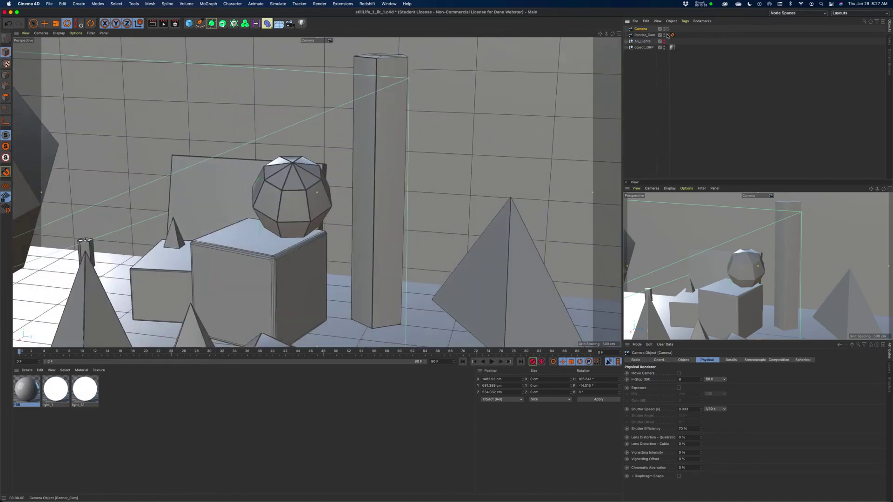
left_click(666, 35)
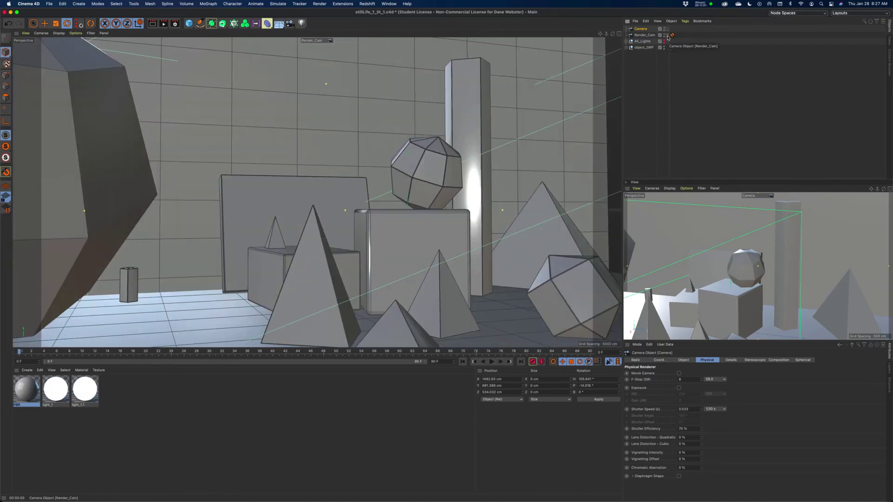
Add a Protection rigging tag to the new camera to lock its position, scale and rotation.
right_click(641, 30)
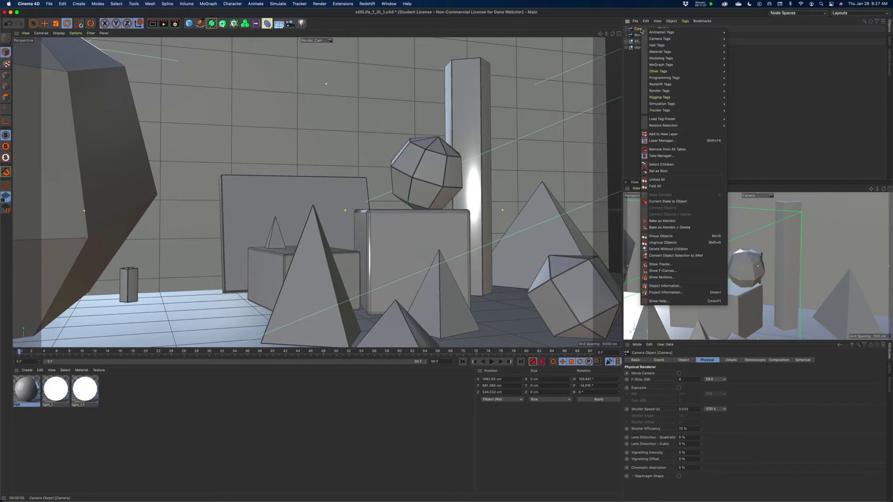
mouse_move(670, 98)
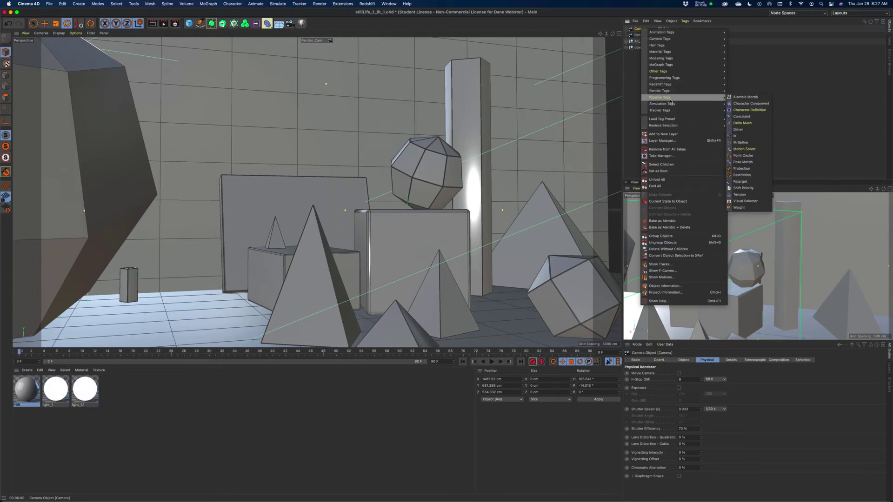
left_click(743, 169)
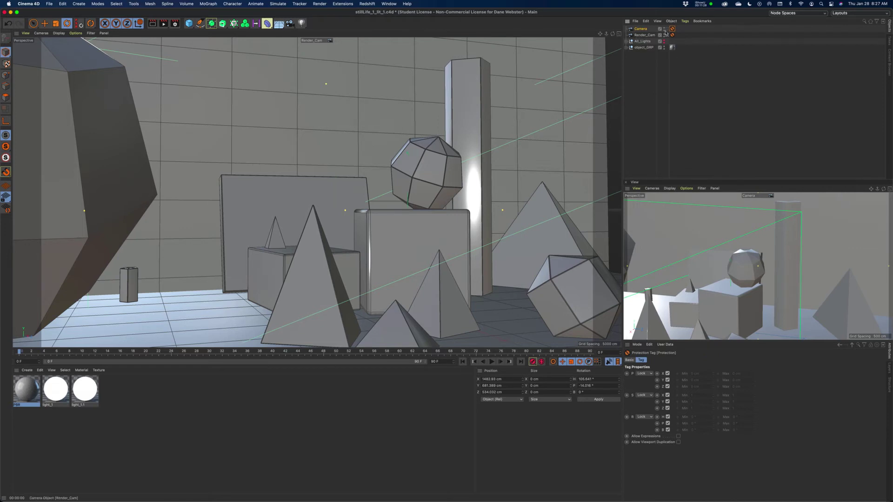
Check the available tag categories and delete the new camera from the scene.
left_click(684, 21)
mouse_move(693, 23)
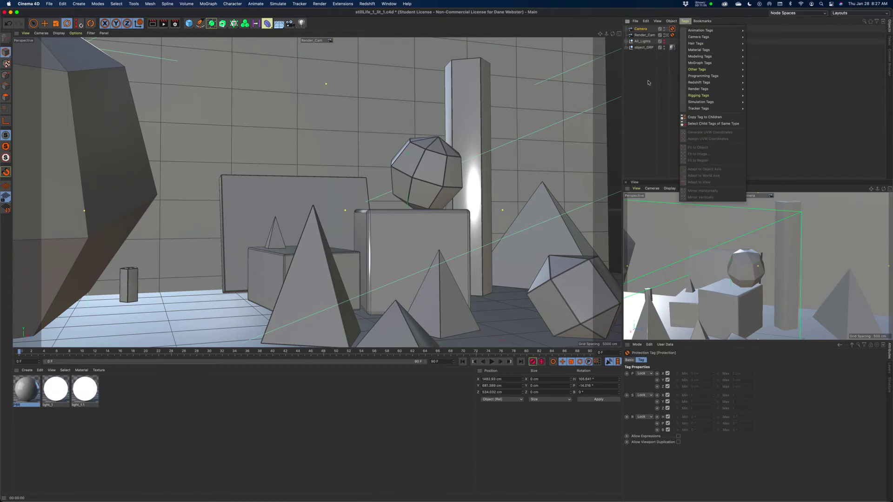
left_click(644, 30)
key("Delete")
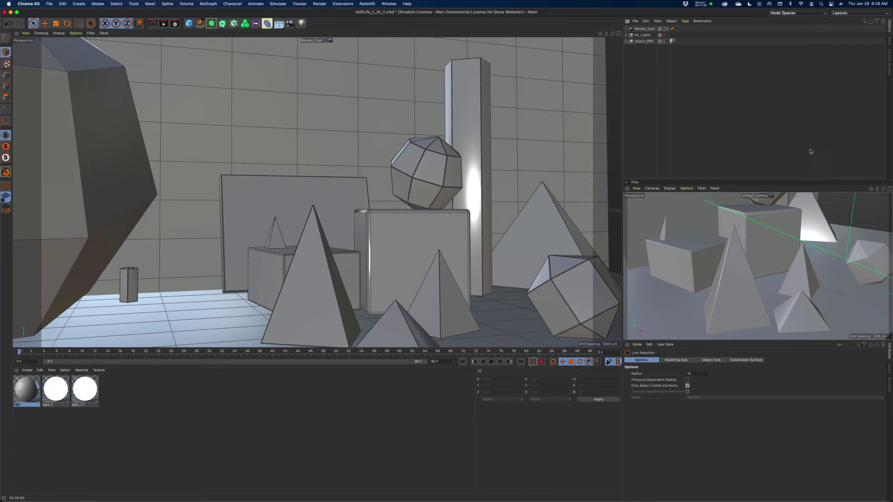
Set the docked view to Render_Cam and the main viewport to the Default Camera.
left_click(753, 201)
left_click(756, 195)
left_click(768, 209)
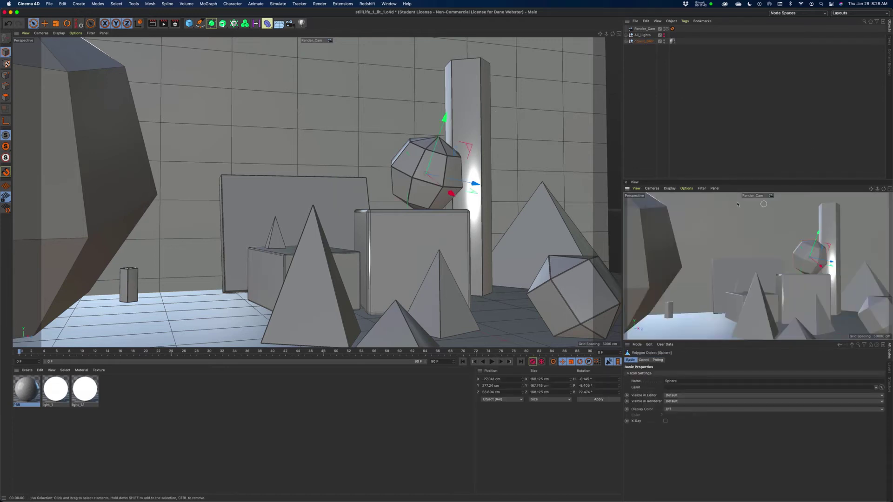
left_click(318, 42)
left_click(334, 43)
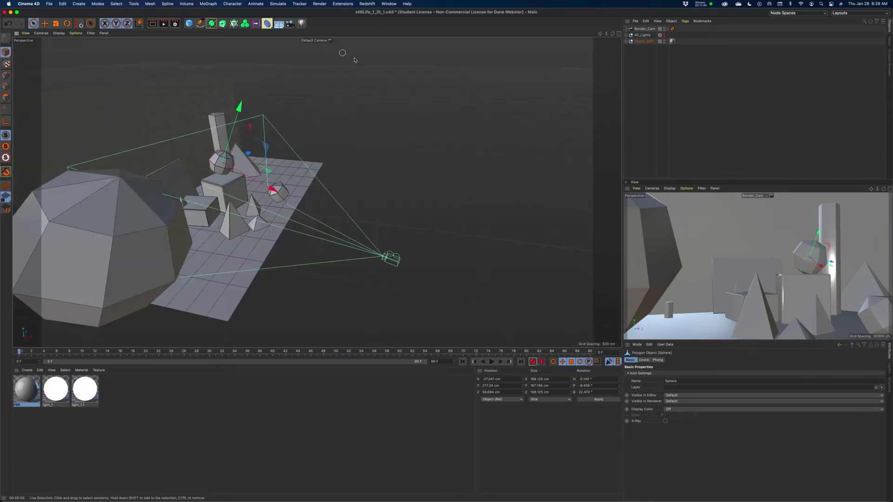
Add a sphere primitive, shrink it to a radius of about 17 cm and raise it above the still life.
left_click_drag(326, 163, 316, 172, "alt")
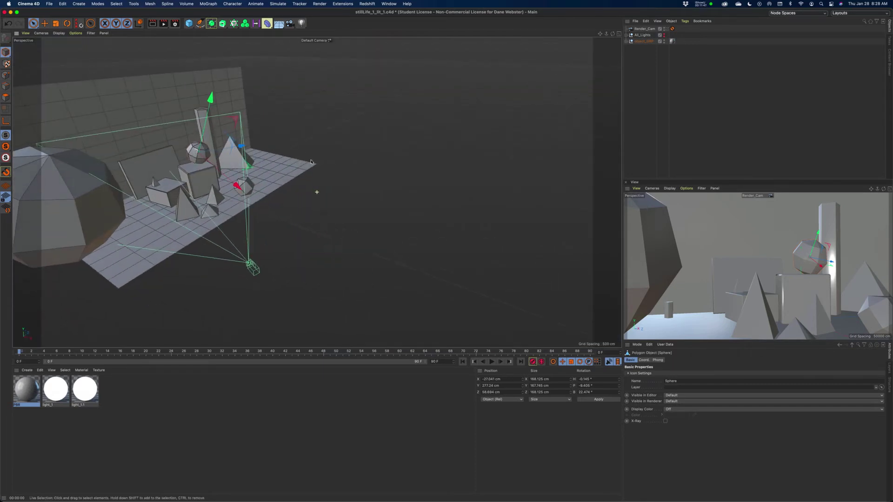
left_click_drag(279, 148, 413, 169, "alt")
scroll(395, 149, "down", 3)
scroll(401, 149, "up", 5)
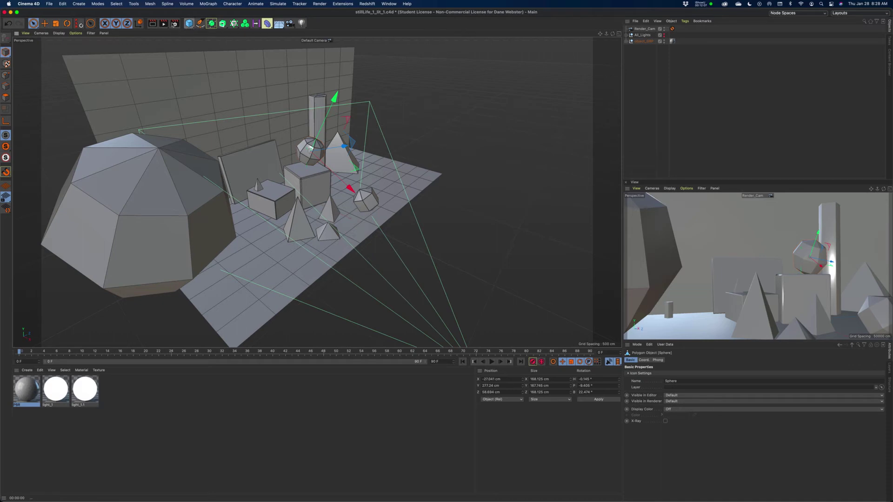
left_click_drag(191, 25, 319, 34)
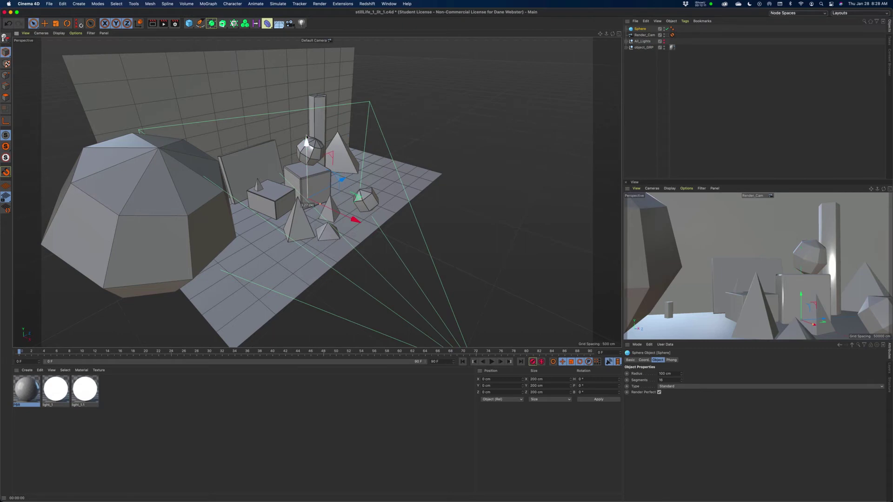
left_click_drag(307, 136, 305, 120)
left_click_drag(352, 149, 354, 103)
Lower the small sphere and position it behind the ball on the central cube, adjusting its placement from above in the four-view layout.
left_click_drag(381, 144, 339, 211, "alt")
scroll(340, 212, "up", 5)
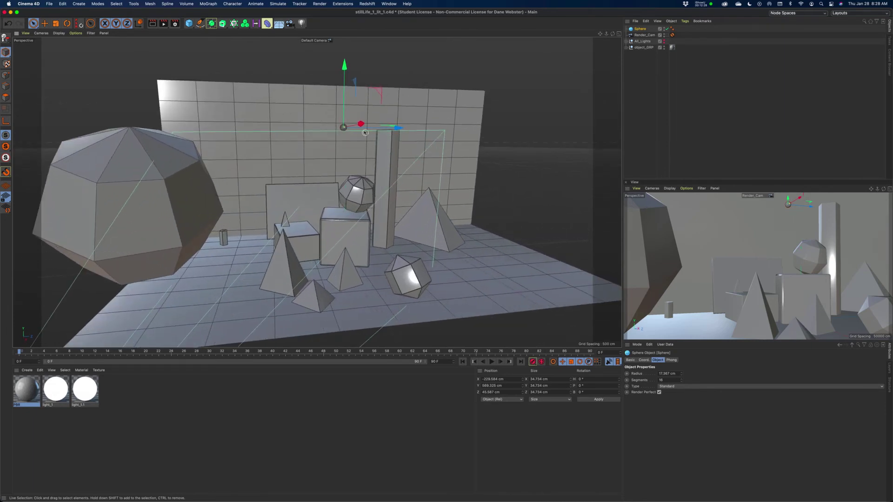
left_click_drag(344, 73, 344, 146)
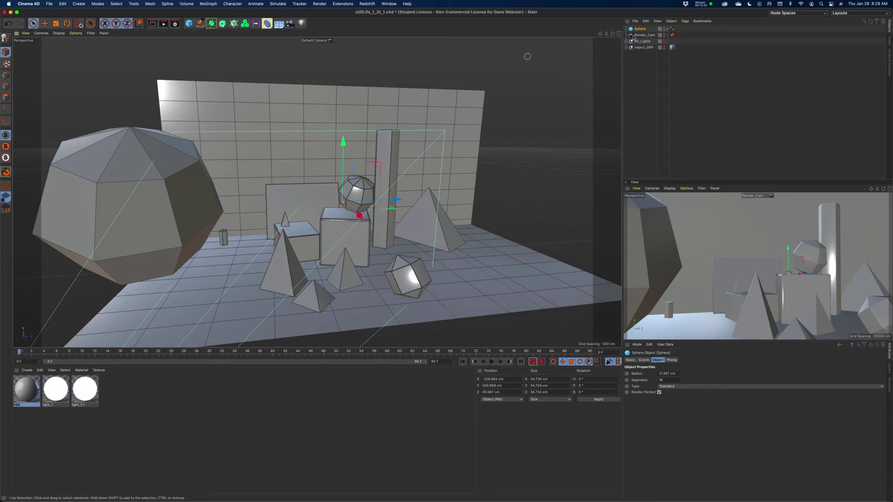
left_click(619, 34)
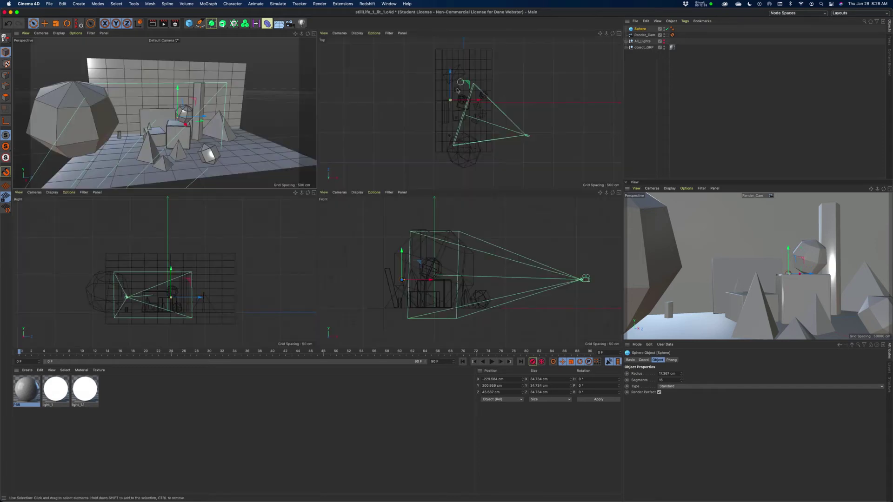
left_click_drag(479, 101, 484, 103)
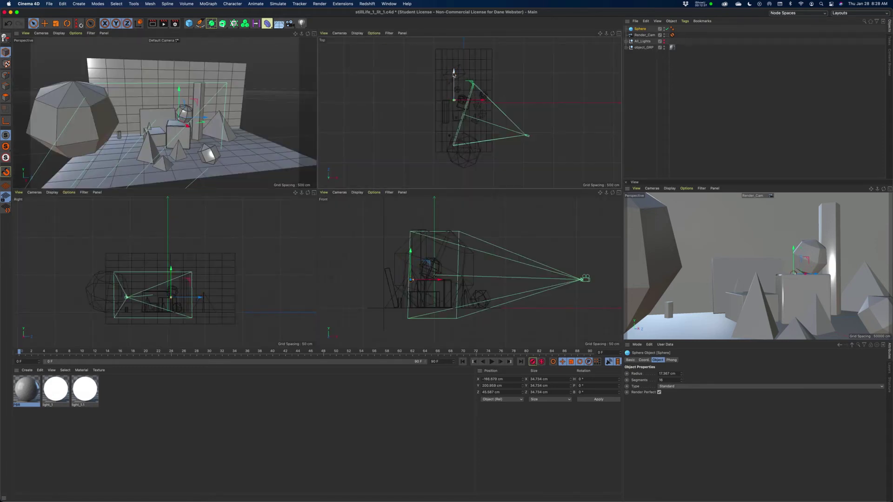
left_click_drag(454, 71, 459, 71)
Create a new PBR material, disable its Reflectance channel and enable Luminance.
left_click(26, 371)
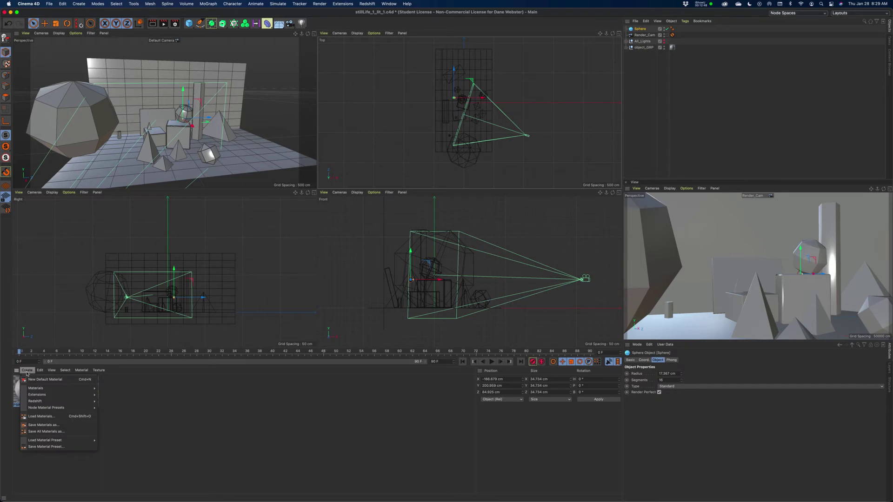
mouse_move(36, 388)
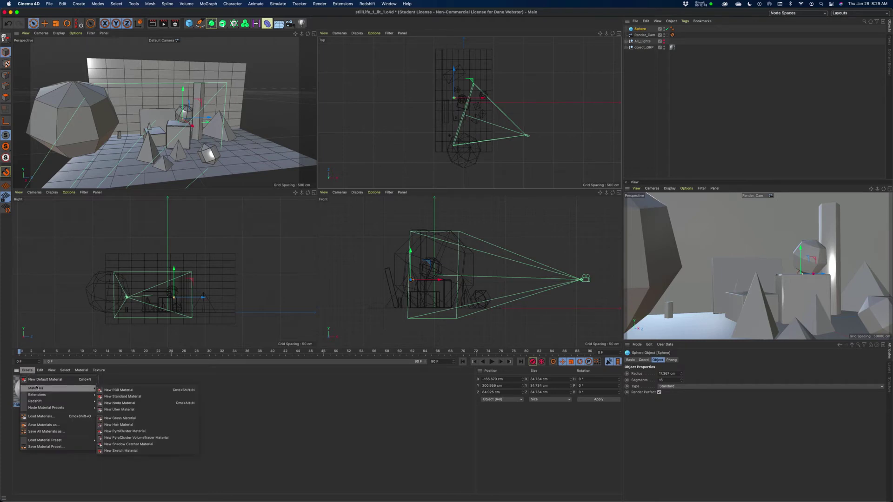
left_click(136, 392)
double_click(26, 389)
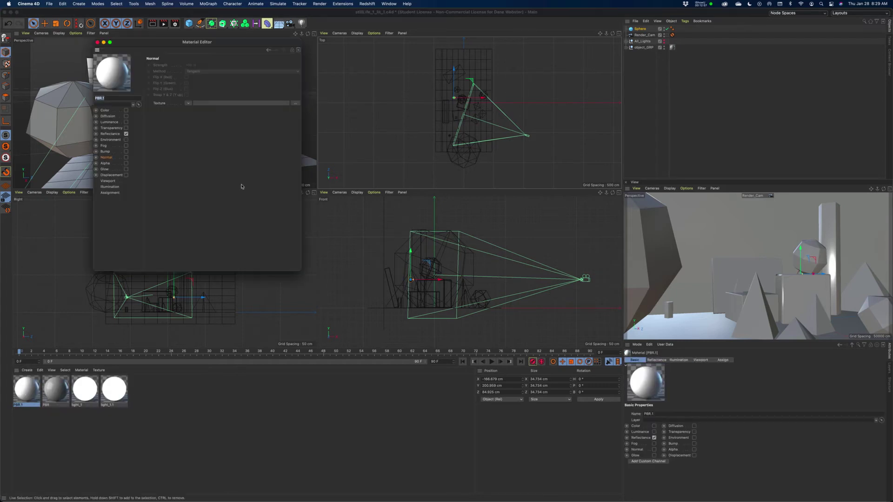
left_click(126, 134)
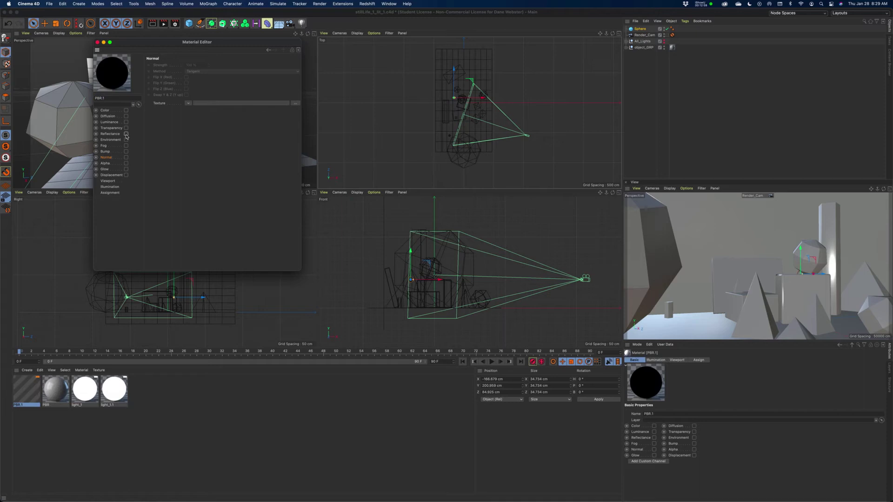
left_click(126, 123)
left_click(126, 123)
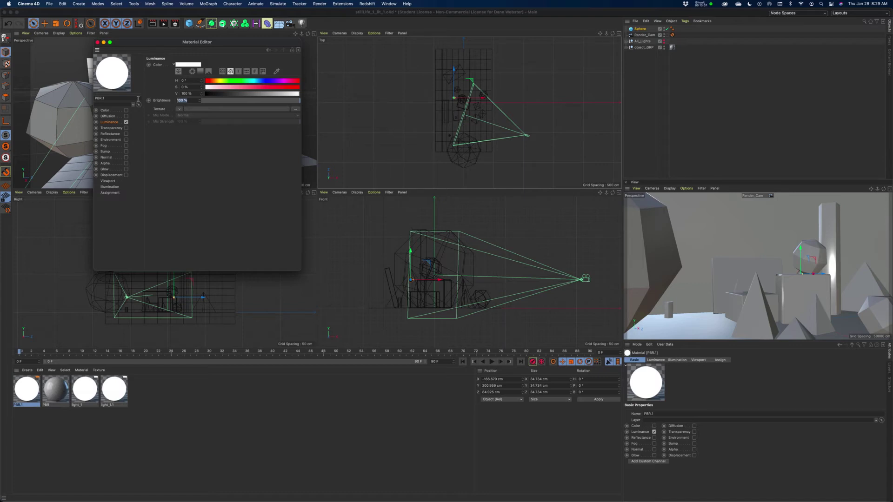
Try luminance brightness values for the new material, including 100 %, and finish with 2000 %.
type("2000")
key("Return")
double_click(191, 101)
type("100")
key("shift+Tab")
type("2")
double_click(188, 100)
type("20")
key("Return")
Check the material's illumination options, close its editor and apply the luminous material to the small sphere.
left_click(109, 187)
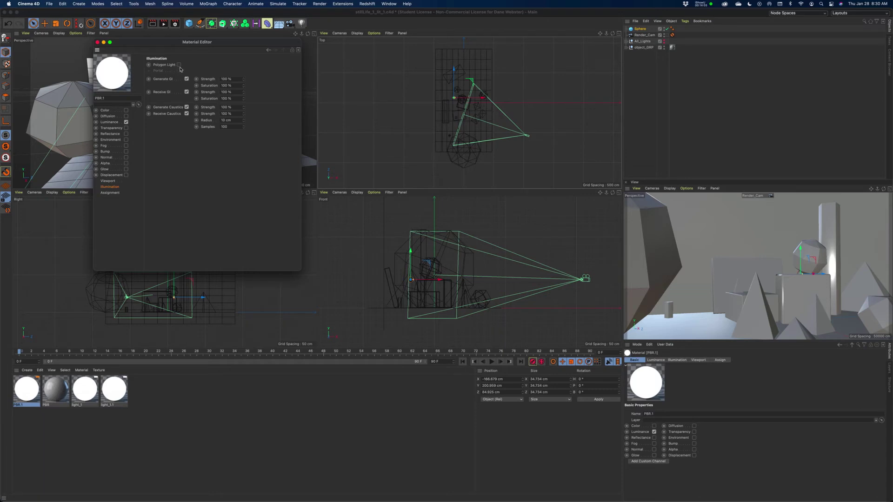
left_click(97, 43)
left_click_drag(21, 395, 639, 30)
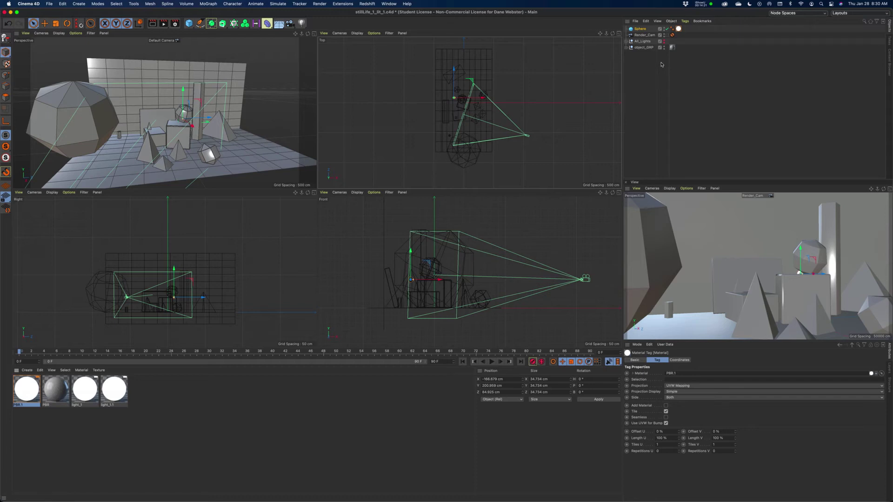
Set the Physical renderer's sampler to Progressive in the render settings and close them.
left_click(175, 24)
left_click_drag(344, 29, 389, 64)
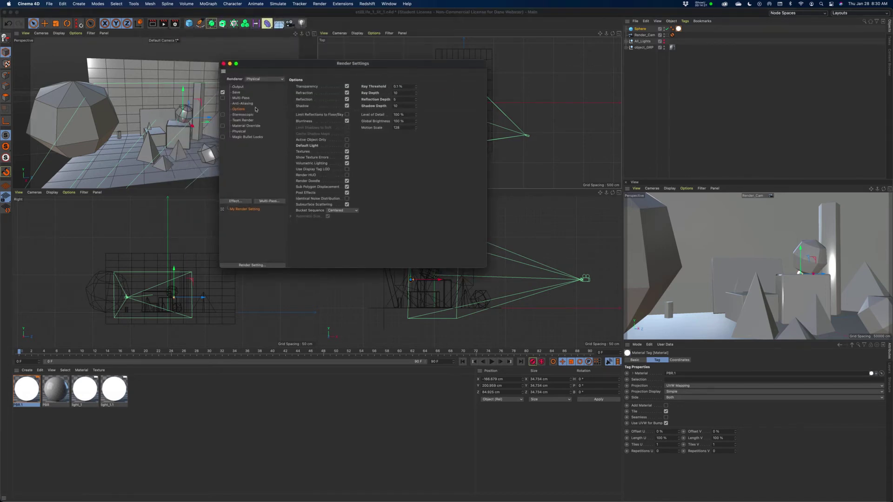
left_click(241, 133)
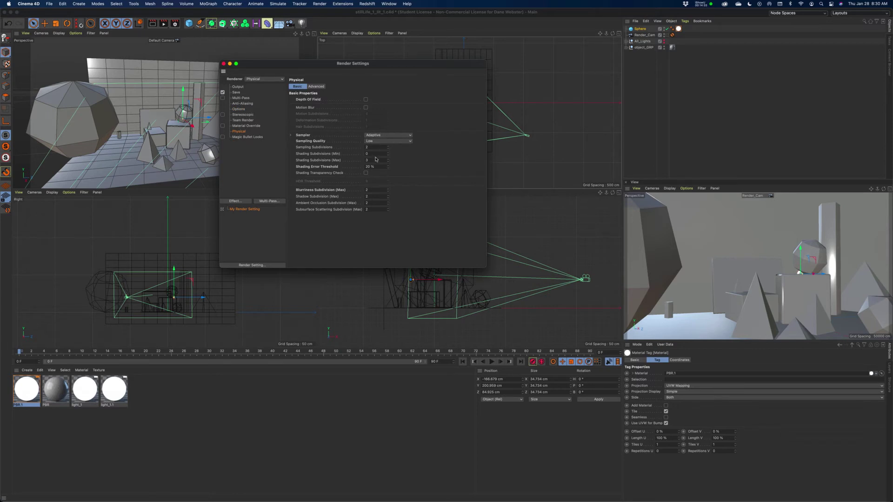
left_click(386, 135)
left_click(386, 155)
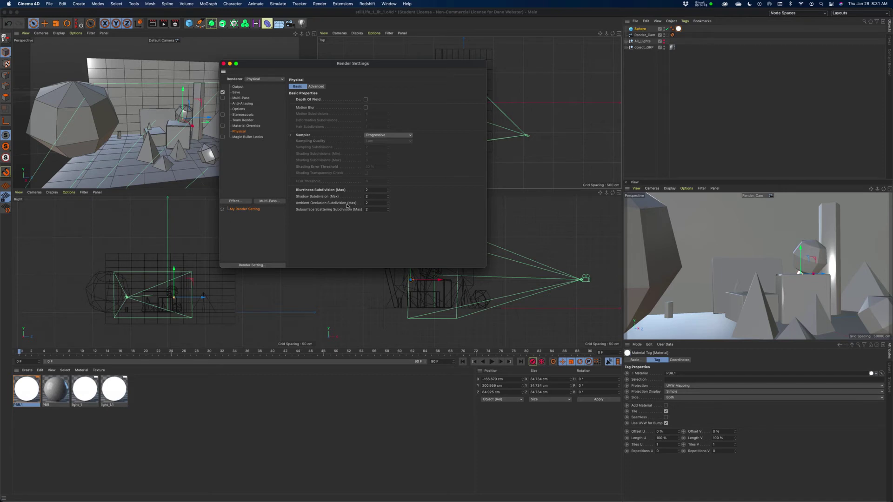
left_click(223, 64)
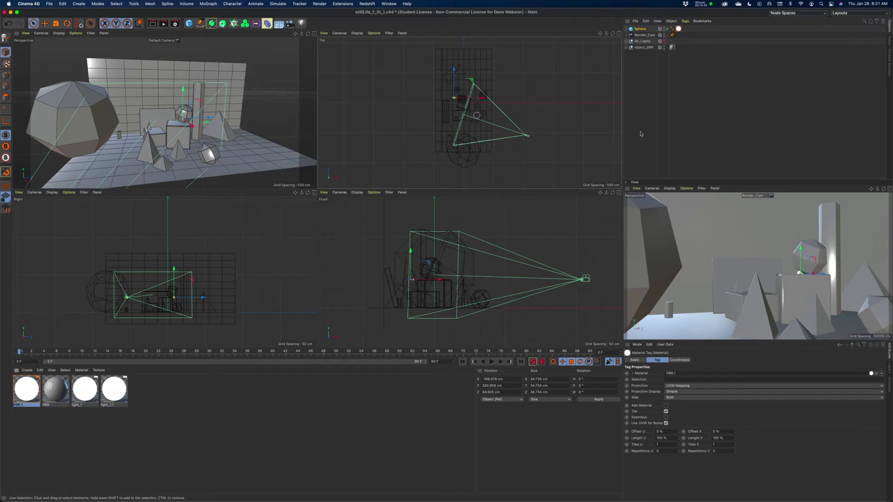
Start the Interactive Render Region in the docked Render_Cam view.
left_click(722, 245)
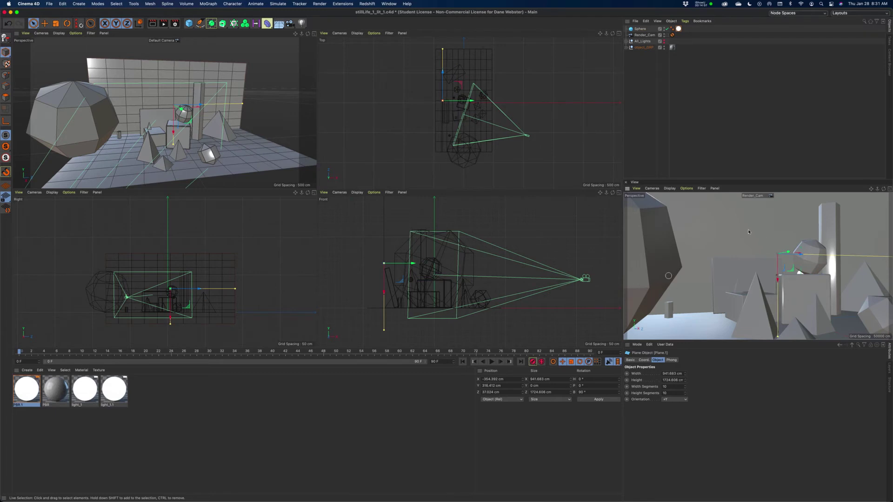
left_click(163, 24)
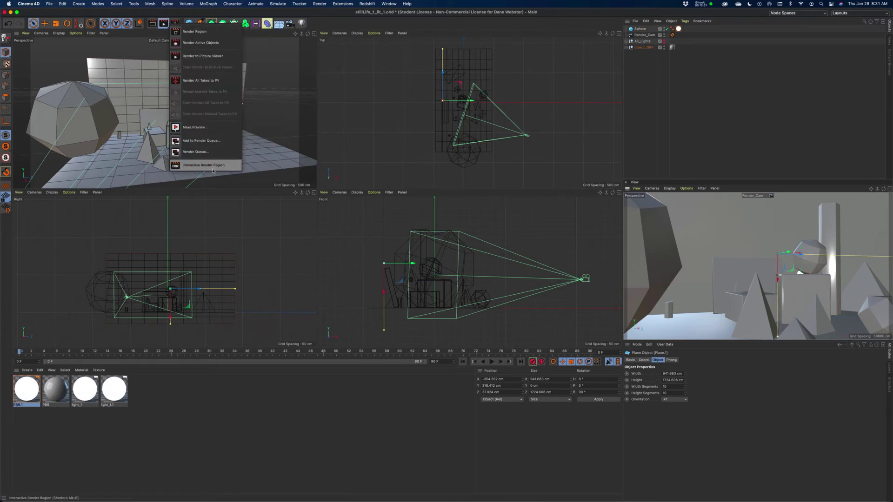
left_click(216, 166)
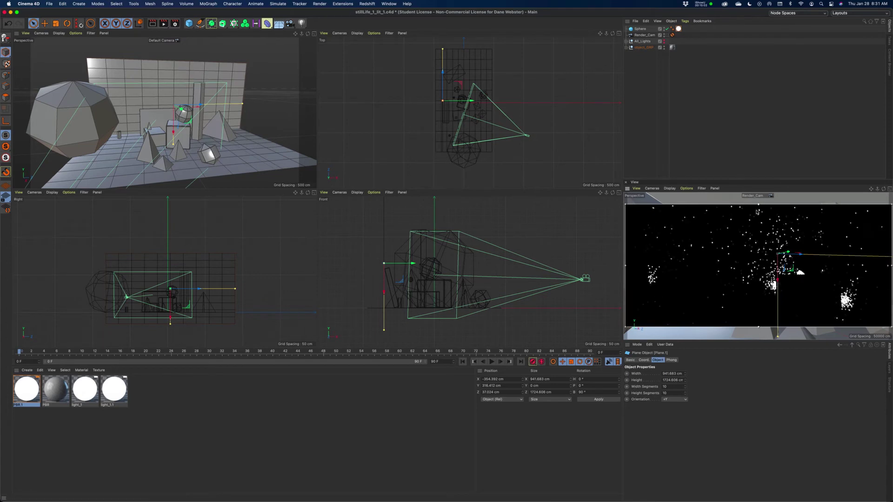
Resize the interactive render region so it covers nearly the whole docked camera view.
left_click_drag(758, 205, 759, 195)
left_click_drag(758, 327, 758, 333)
left_click_drag(891, 261, 880, 264)
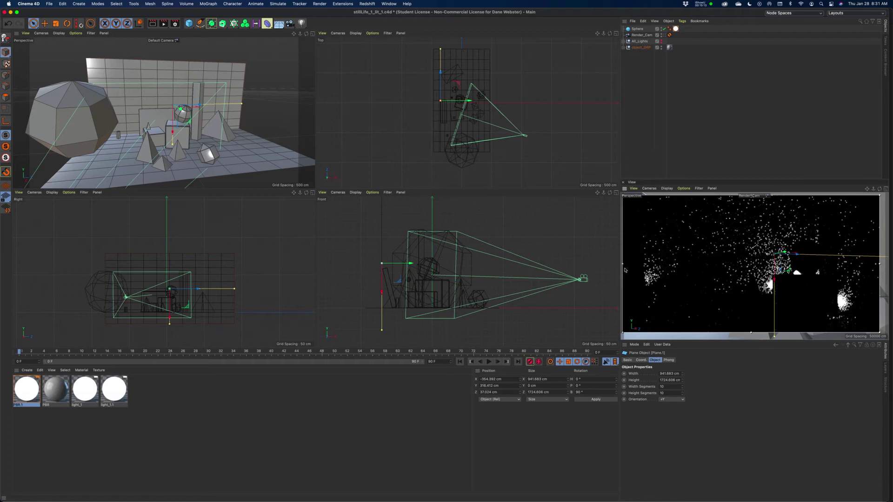
mouse_move(623, 264)
left_mouse_down()
mouse_move(634, 265)
mouse_move(625, 265)
left_mouse_up()
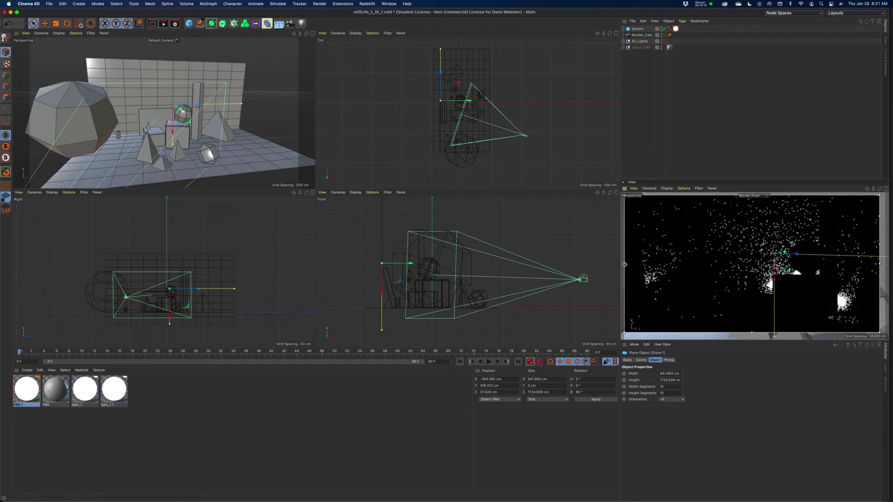
left_click_drag(753, 332, 752, 336)
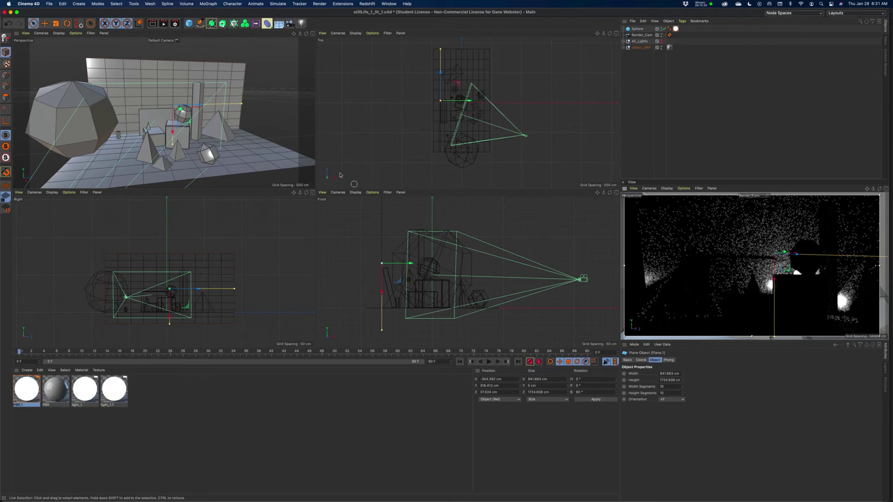
Deselect everything in the scene and enable Polygon Light in the sphere material's illumination settings.
left_click(492, 216)
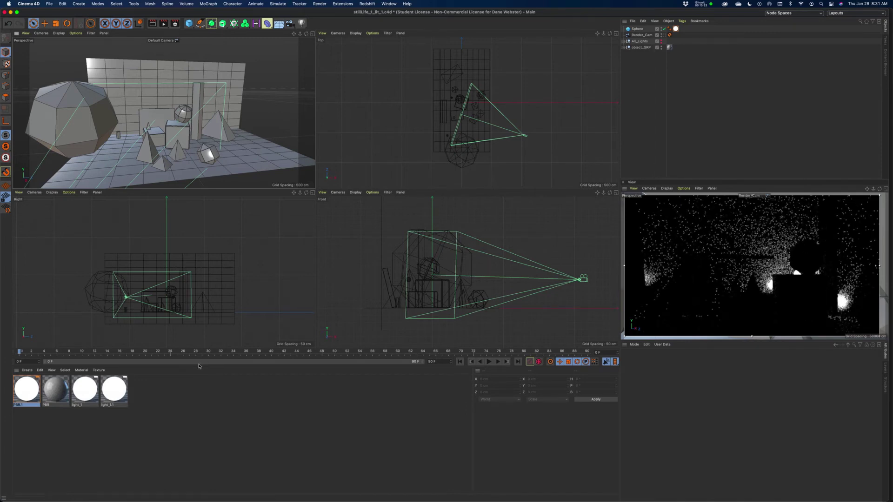
double_click(26, 390)
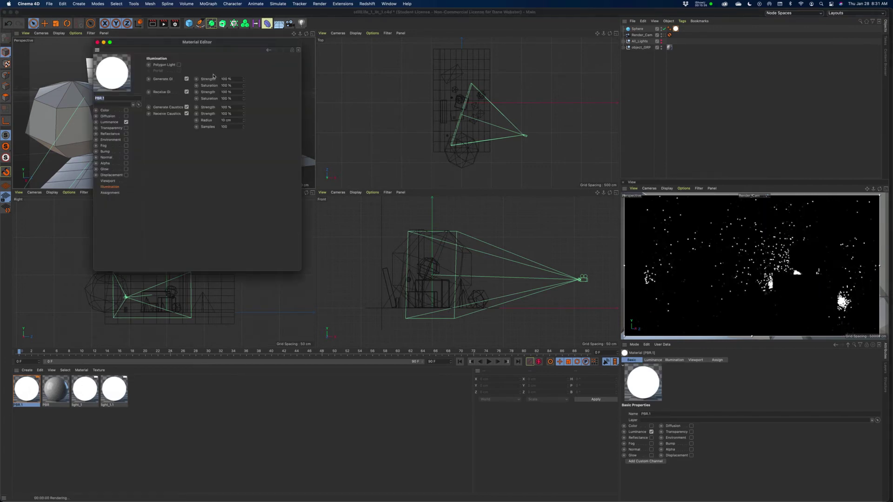
left_click(179, 65)
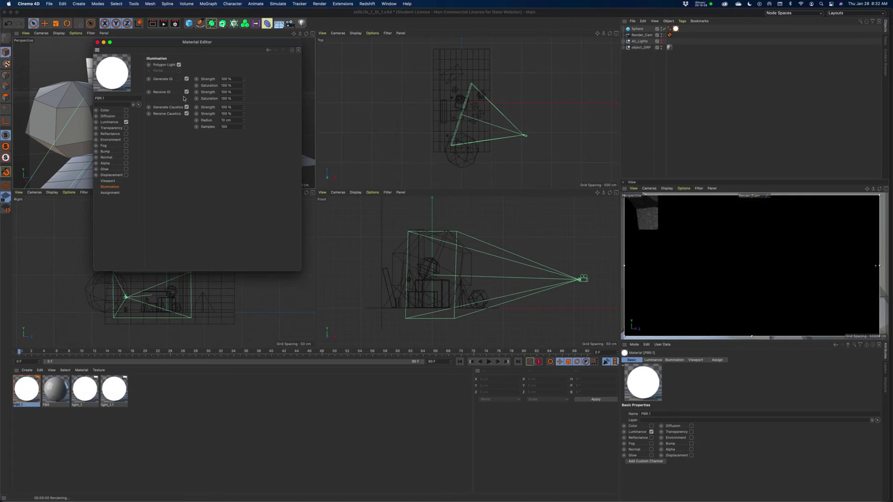
Lower the sphere material's luminance brightness, trying 1500 % before settling on 1200 %.
left_click(109, 122)
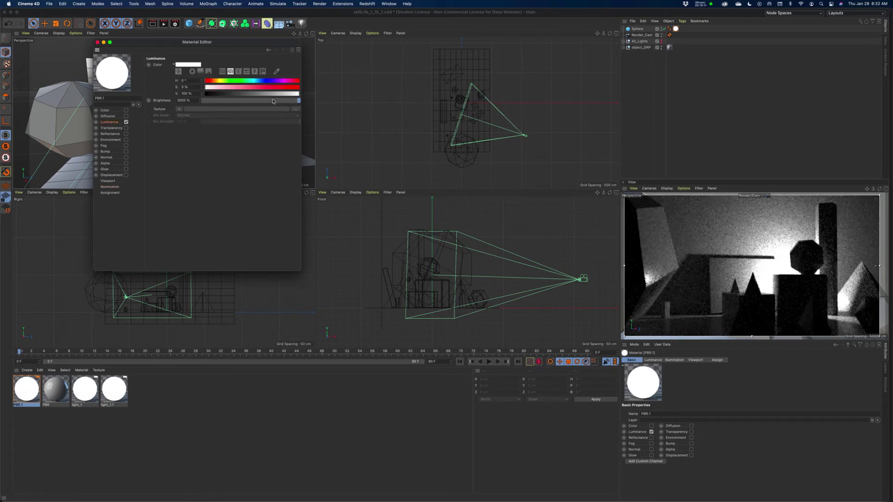
left_click_drag(273, 101, 287, 101)
double_click(189, 100)
type("1500")
key("Return")
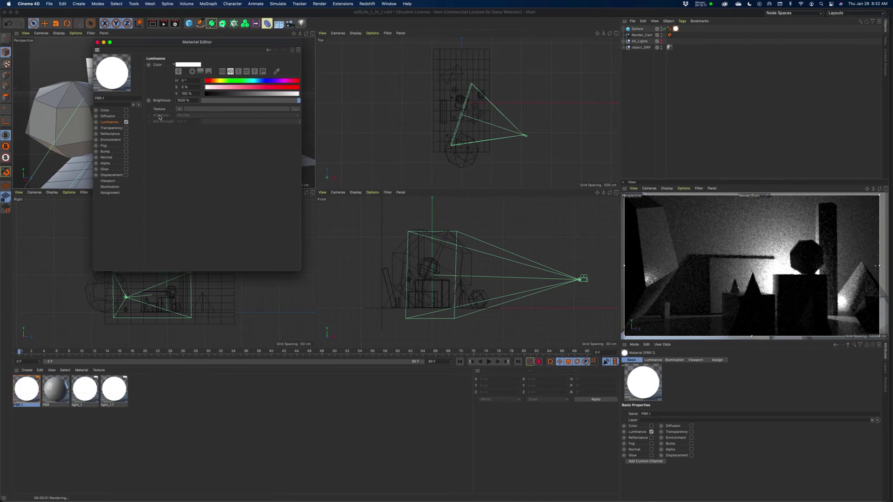
double_click(193, 100)
type("1200")
key("Return")
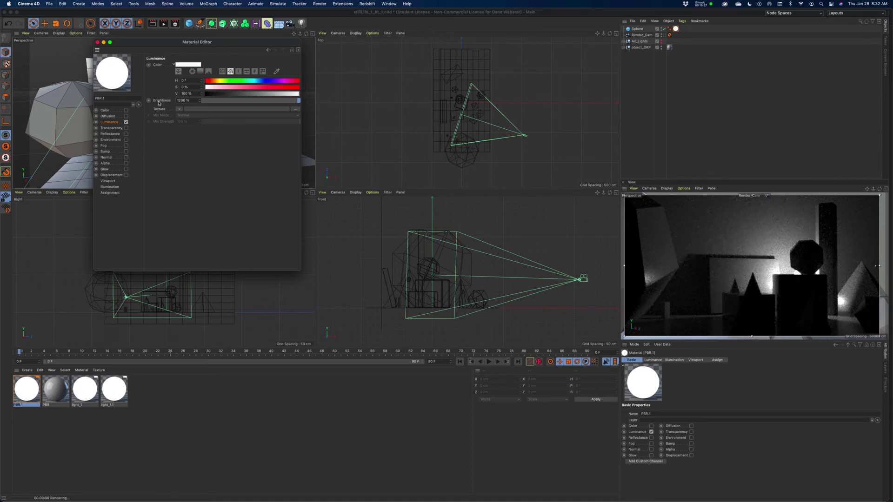
Close the material editor and turn off the Interactive Render Region.
left_click(97, 42)
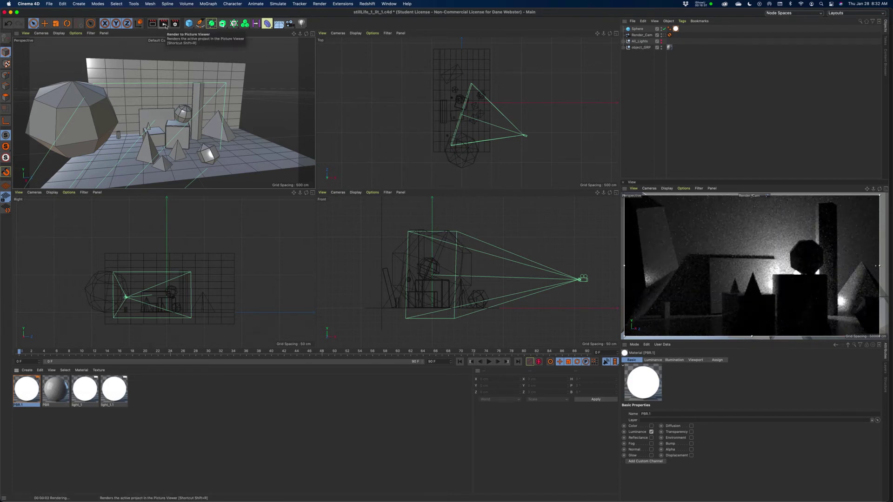
left_click(165, 25)
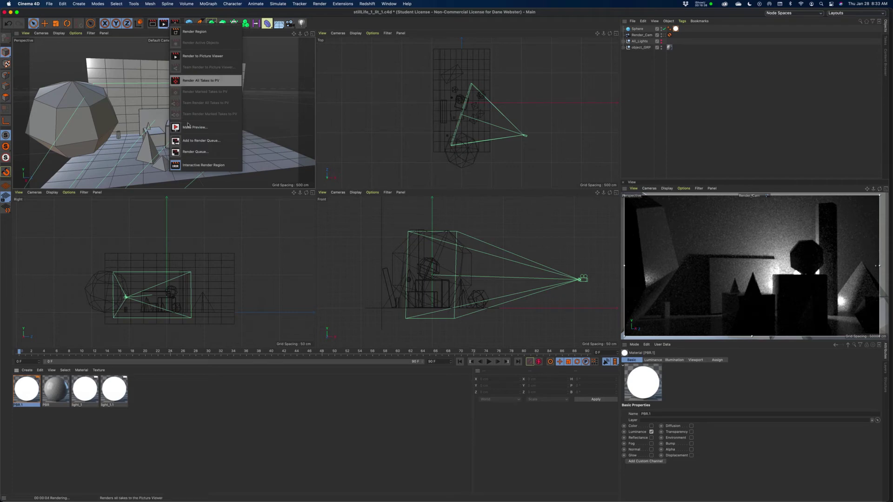
left_click(205, 166)
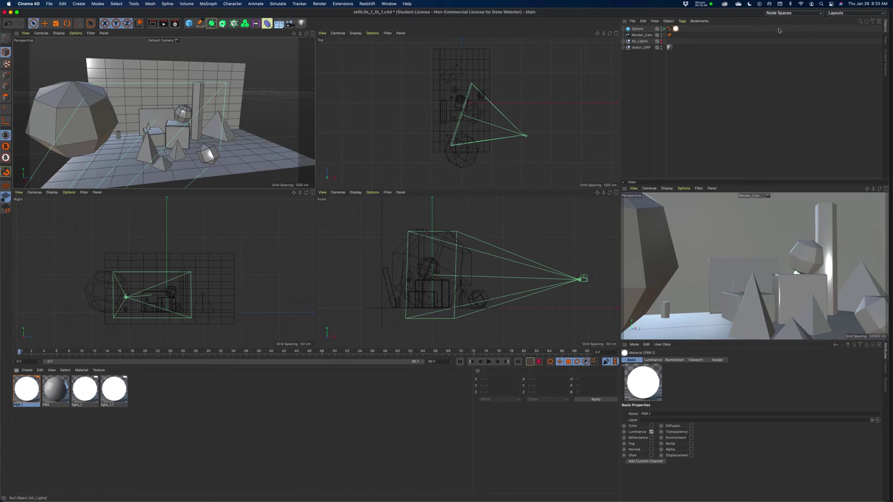
Add a plane primitive to the scene.
left_click(188, 27)
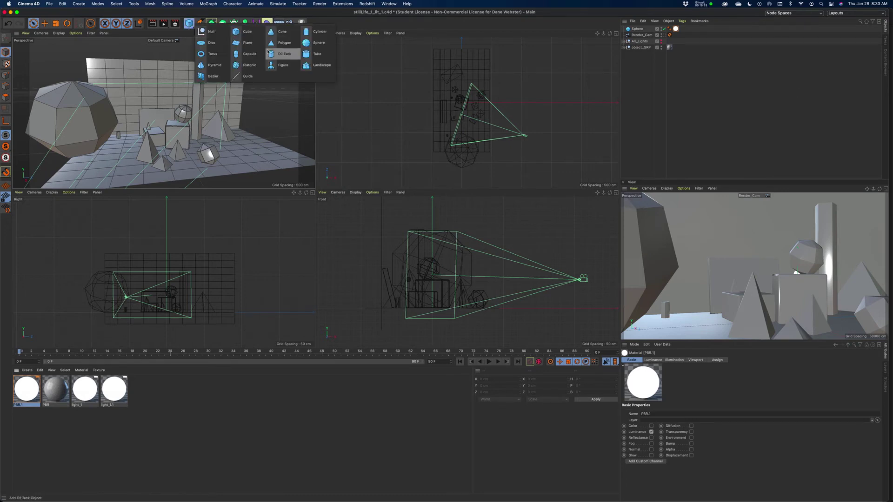
left_click(243, 44)
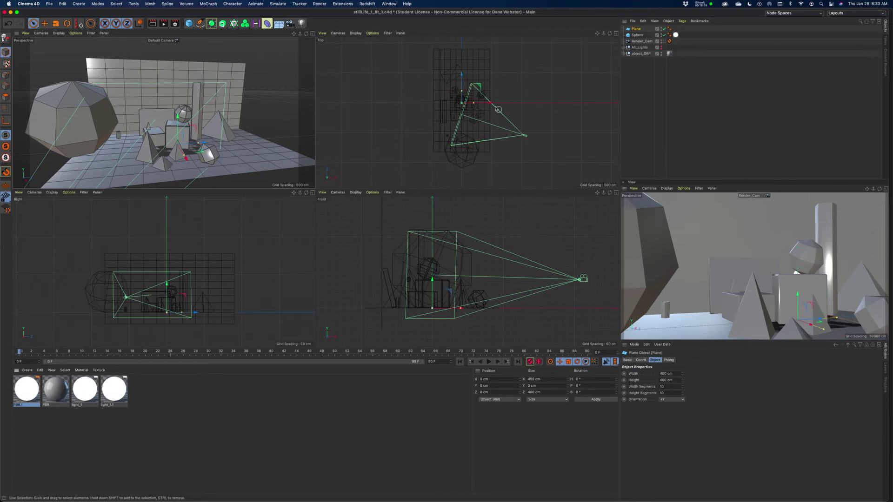
Shrink the new plane and move it in front of the objects, to about X 499 cm and Y 205 cm.
left_click_drag(490, 104, 551, 104)
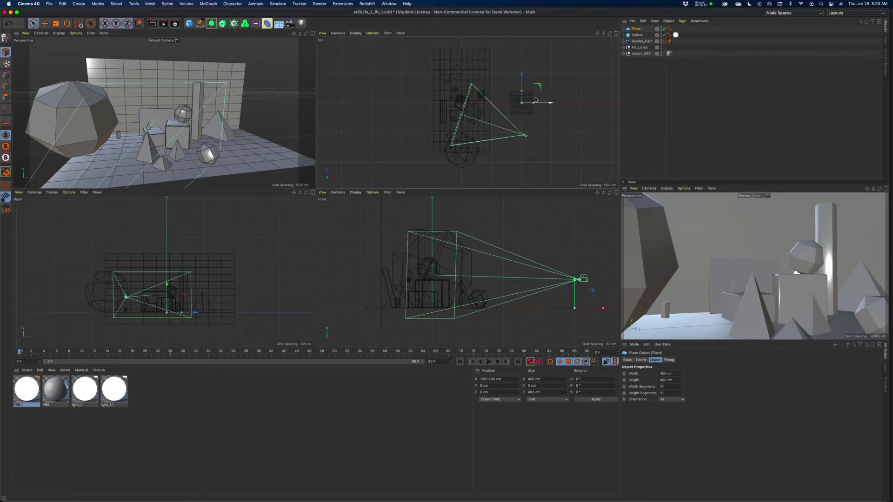
left_click_drag(578, 279, 579, 243)
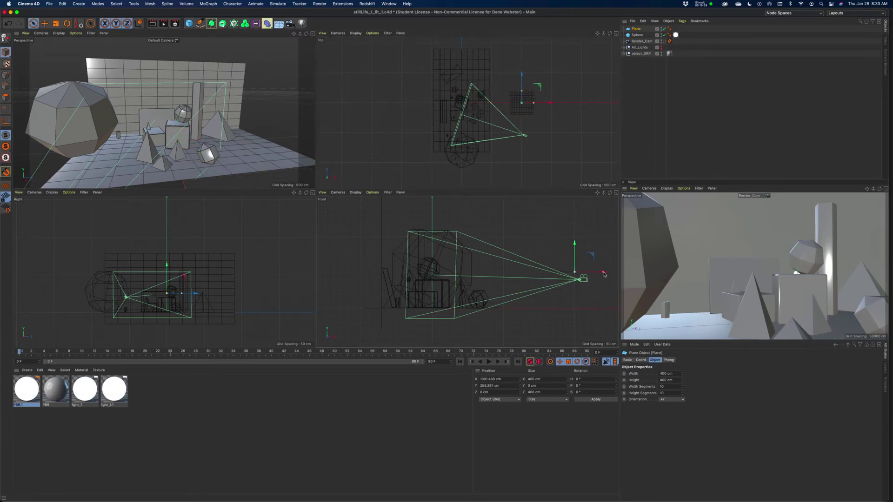
left_click_drag(605, 275, 557, 276)
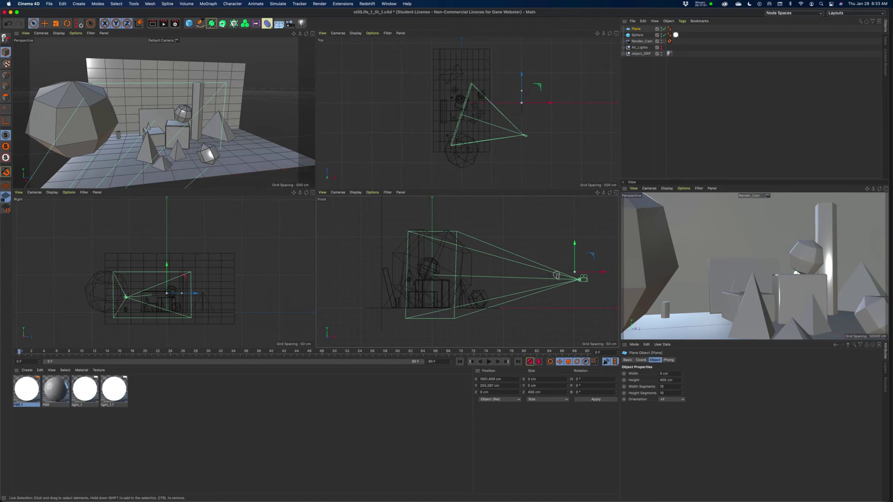
left_click_drag(521, 102, 515, 106)
left_click_drag(240, 138, 221, 139)
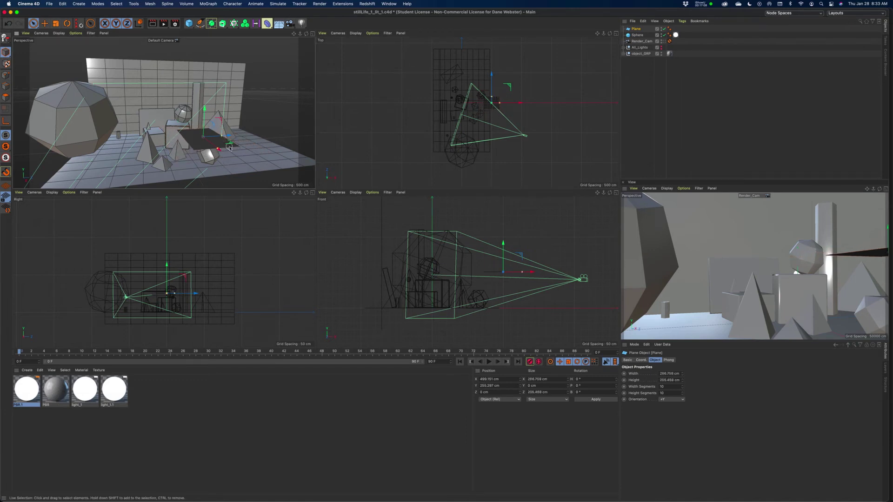
Rotate the plane to face down toward the objects, about -139° in bank, and raise it to about Y 526 cm.
key("r")
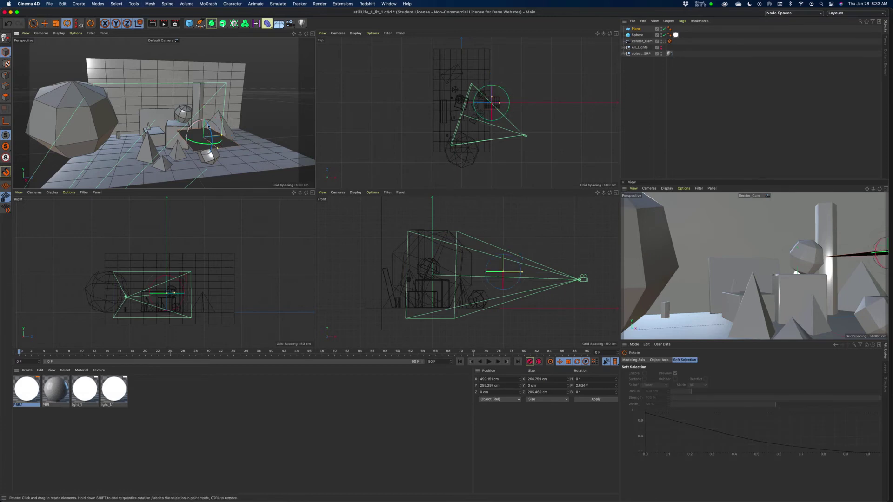
left_click_drag(197, 133, 254, 148)
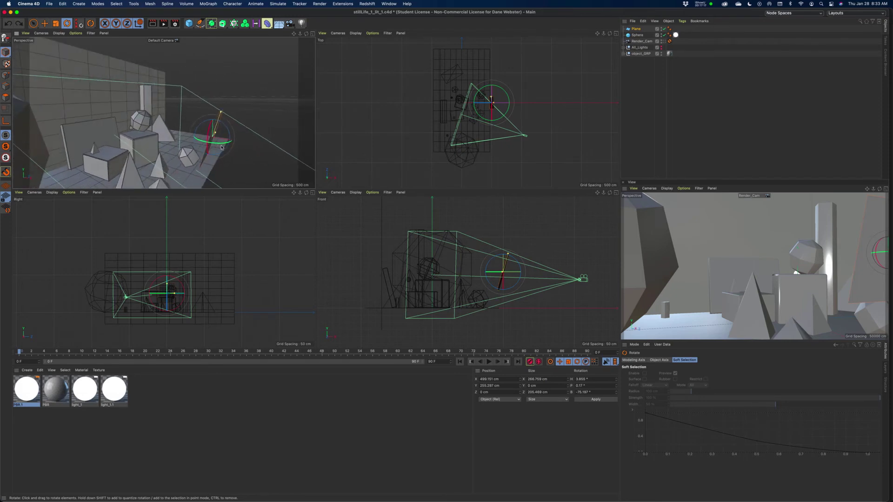
left_click(220, 134)
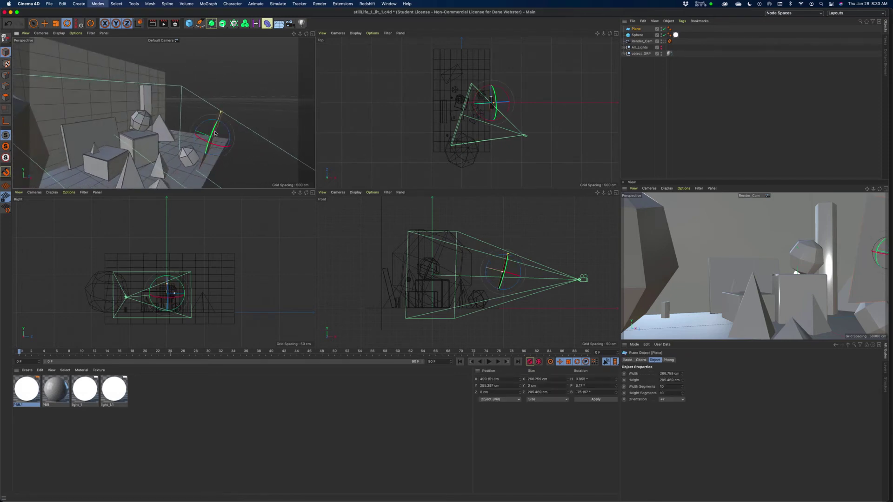
key("w")
left_click(213, 135)
mouse_move(221, 136)
left_mouse_down()
mouse_move(222, 152)
mouse_move(229, 136)
left_mouse_up()
key("e")
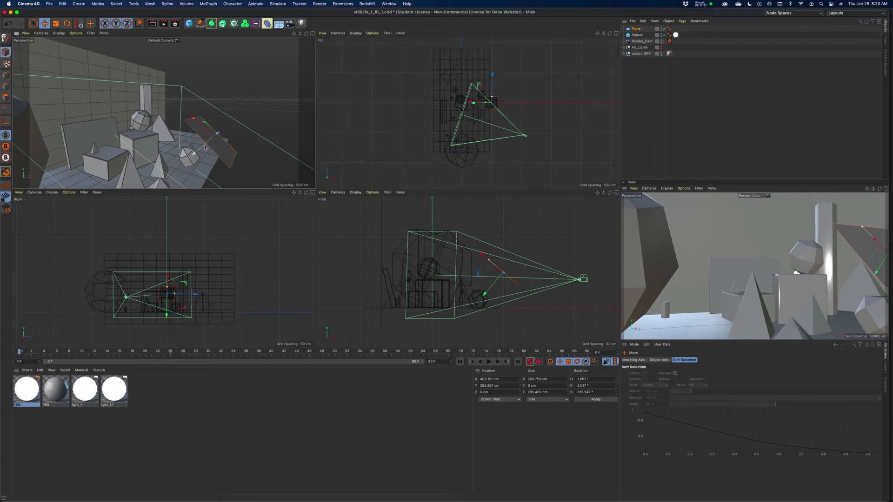
left_click_drag(194, 154, 201, 66)
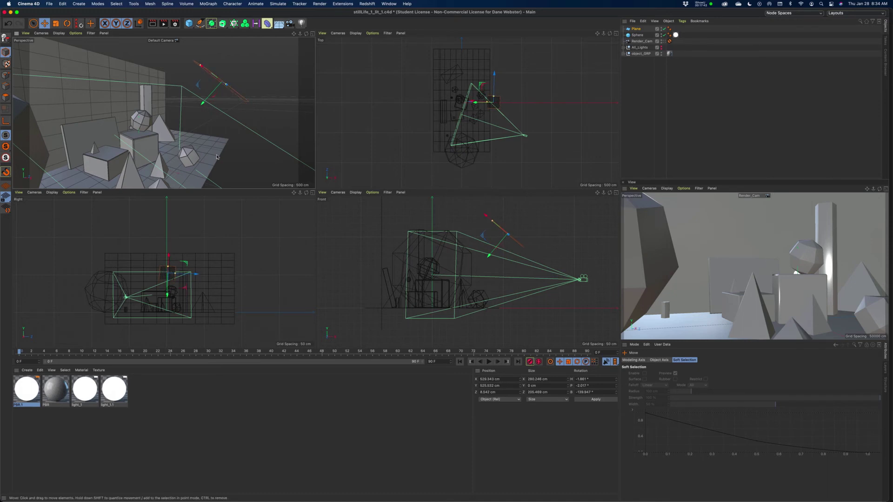
left_click(27, 370)
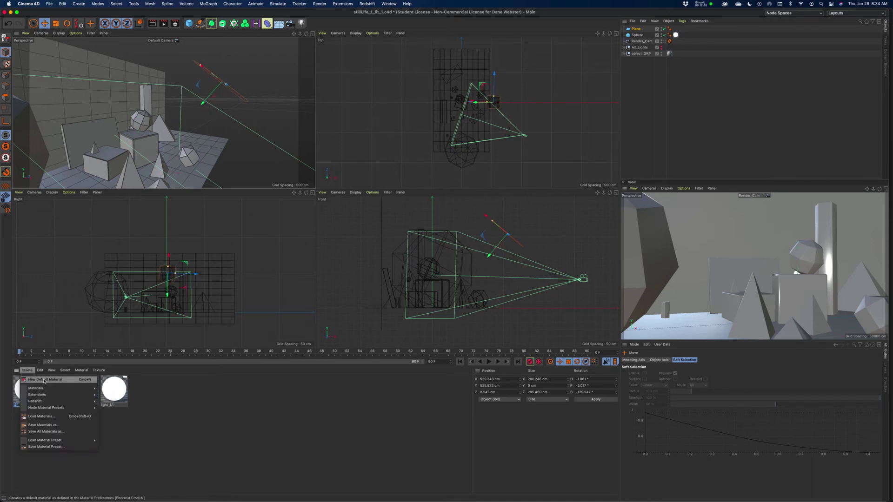
mouse_move(46, 388)
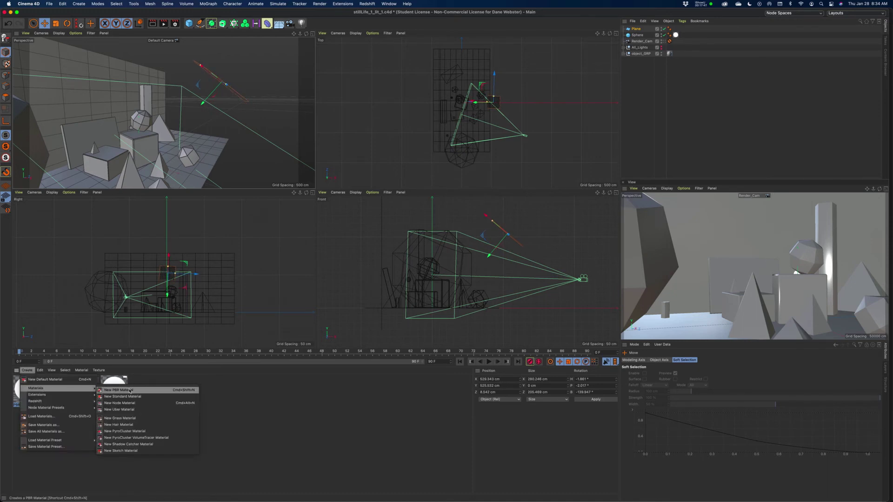
left_click(129, 390)
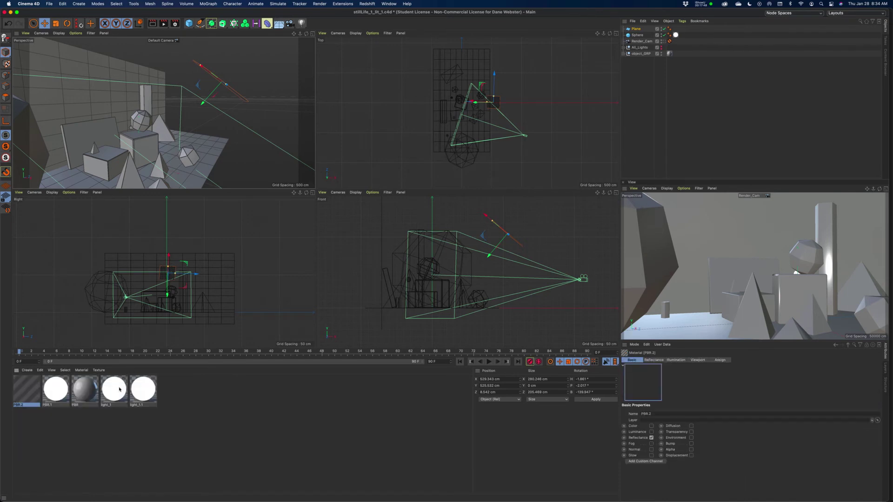
double_click(26, 396)
left_click(125, 134)
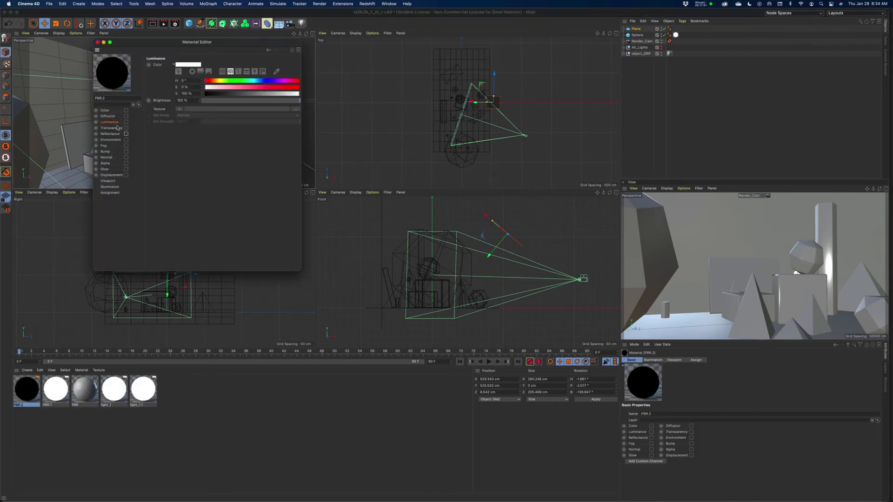
left_click(98, 42)
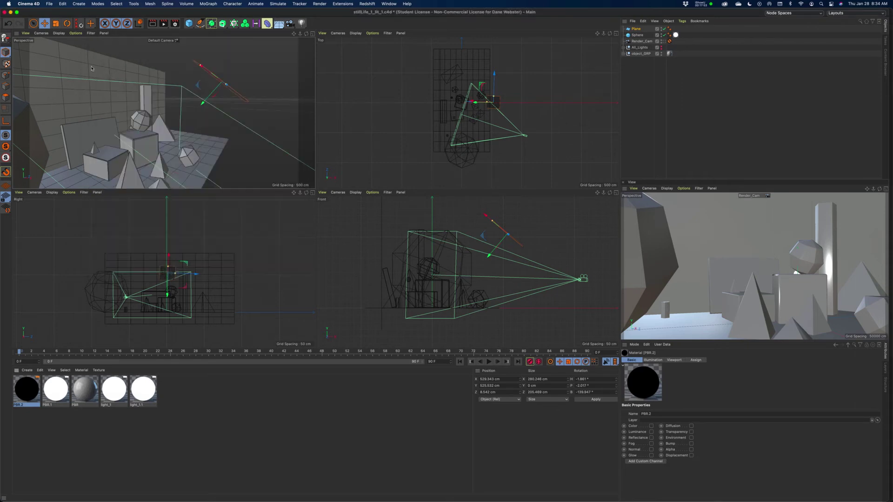
key("Delete")
Duplicate the sphere's luminous material PBR.1 and lower the copy's luminance brightness to 800 %.
left_click(27, 392)
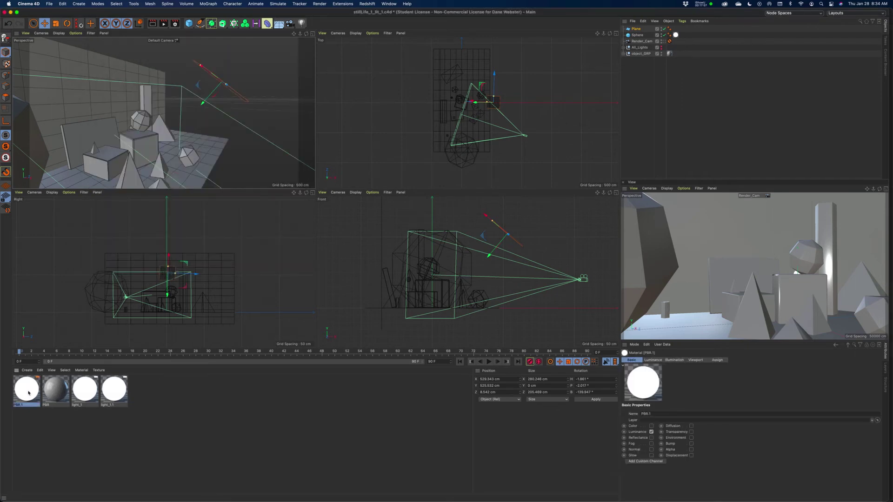
left_click_drag(28, 393, 163, 397)
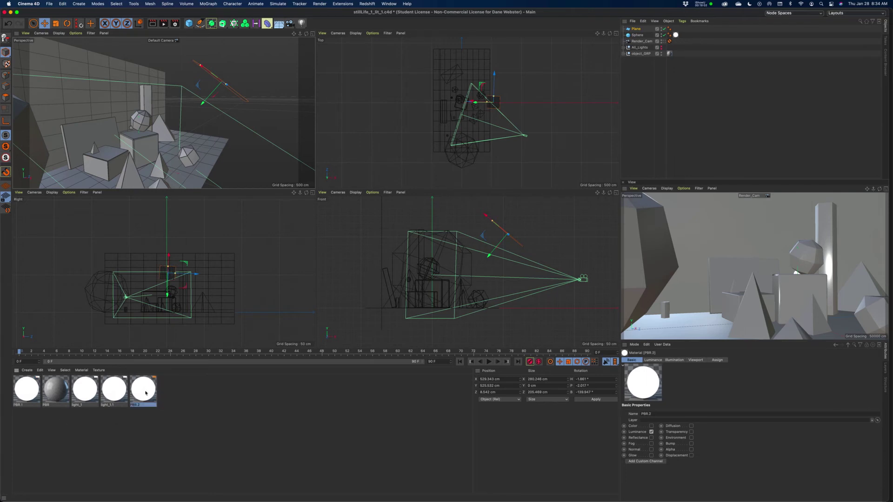
double_click(143, 390)
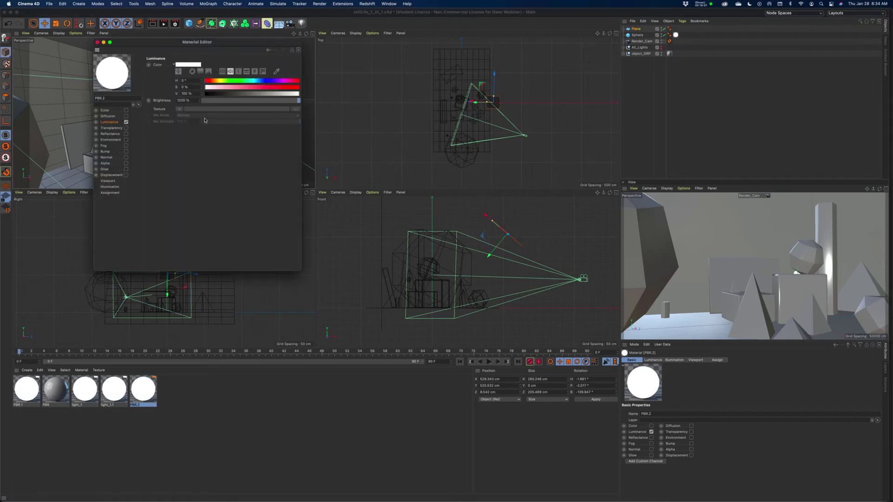
left_click(197, 102)
type("50")
key("Return")
left_click(97, 43)
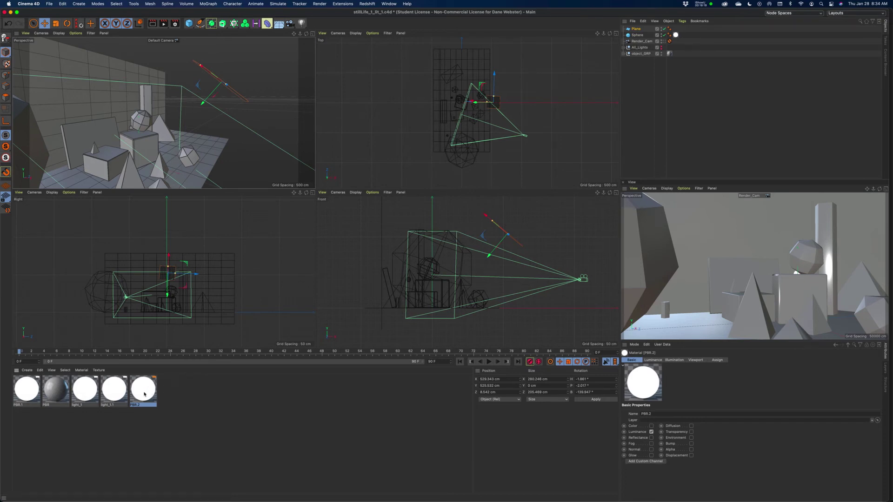
Apply the duplicated luminous material PBR.2 to the plane and turn on the Interactive Render Region.
left_click_drag(144, 394, 637, 29)
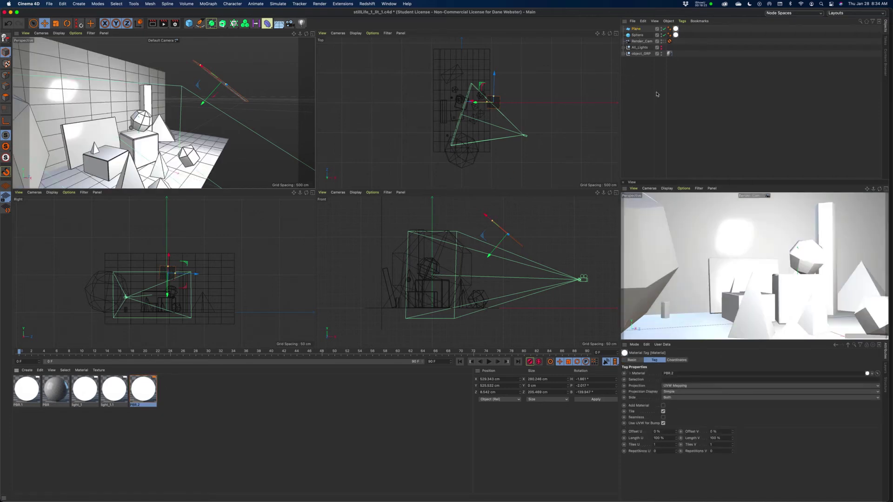
left_click(308, 101)
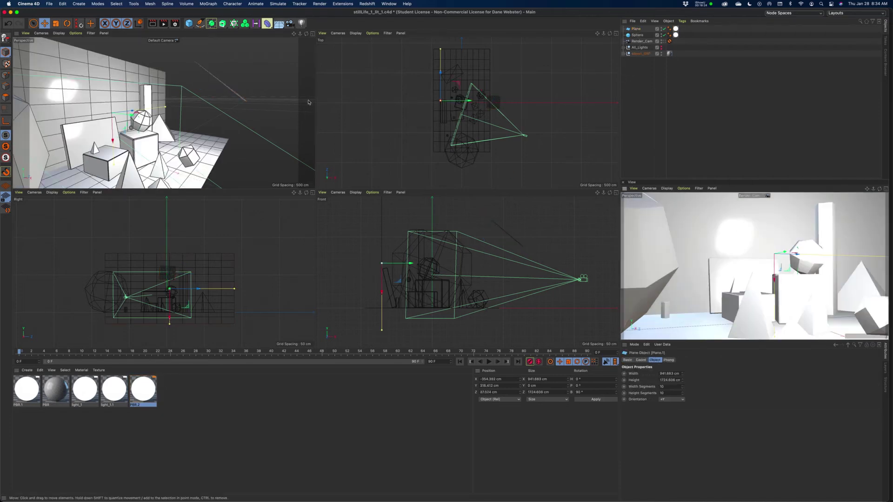
left_click(178, 41)
left_click(203, 166)
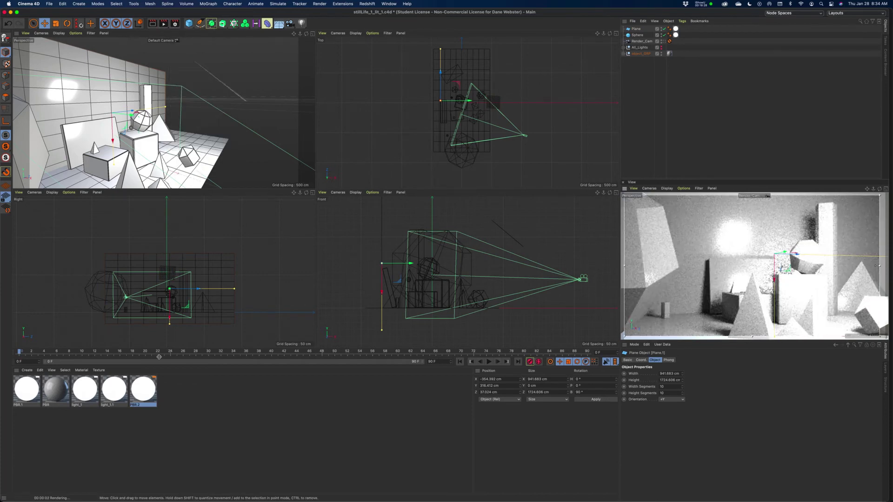
Lower the PBR.2 material's luminance brightness, trying 300 % before settling on 200 %, and close the material editor.
double_click(143, 389)
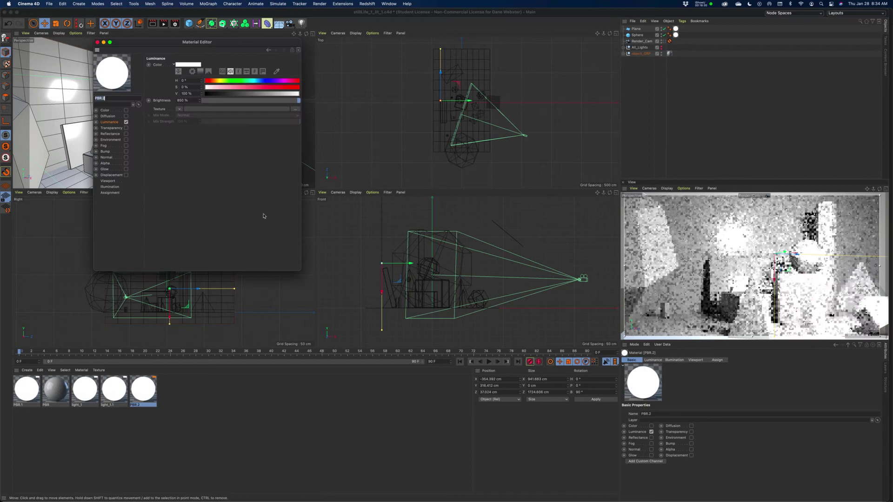
left_click(192, 100)
type("300")
key("Return")
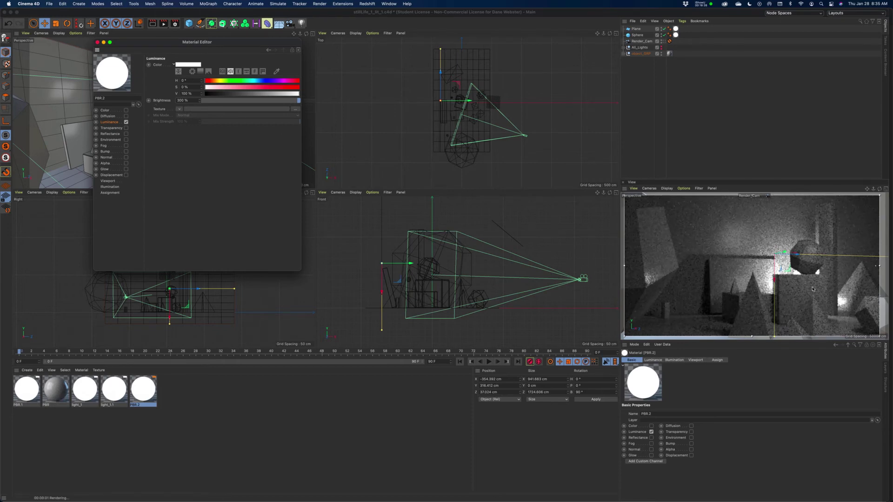
left_click(182, 100)
type("1")
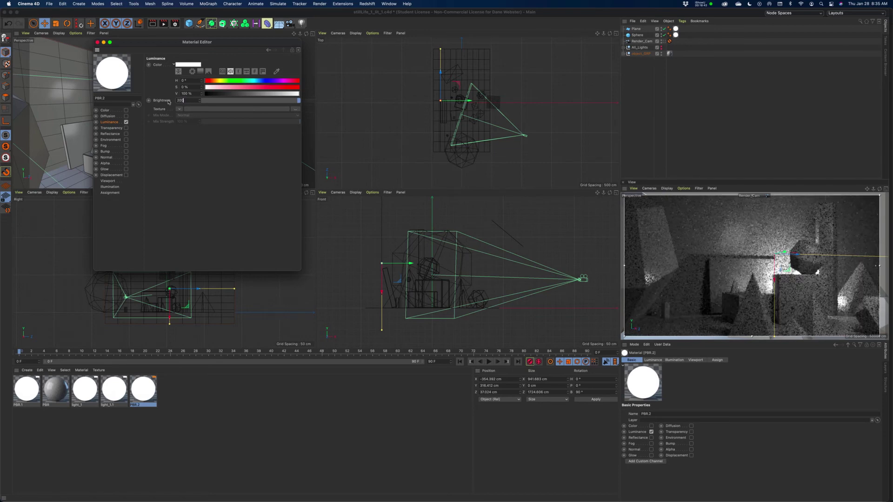
type("00")
key("Return")
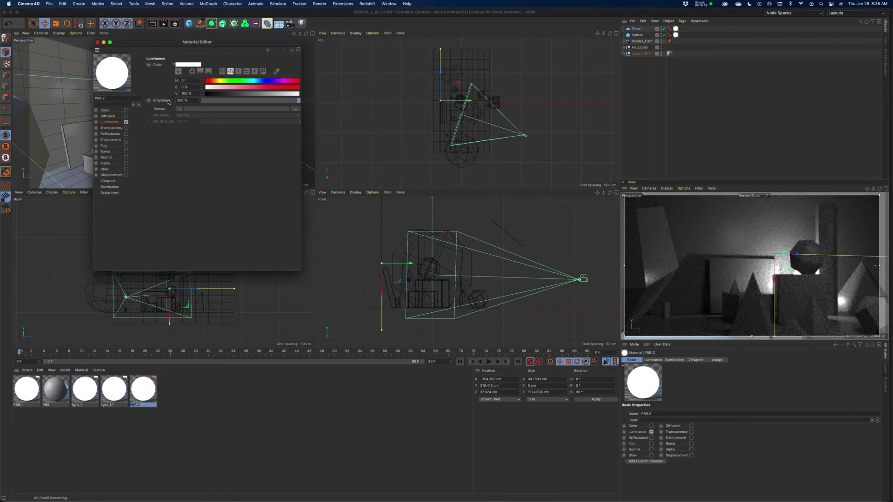
left_click(97, 42)
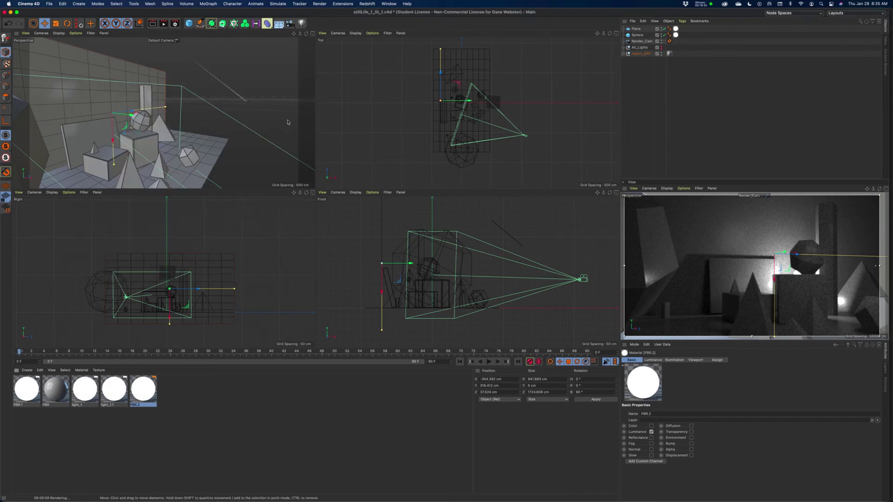
Select the light plane, move it to about X 548 cm and Y 548 cm, and adjust its rotation slightly.
left_click(227, 96)
mouse_move(242, 108)
left_mouse_down("alt")
mouse_move(214, 102)
mouse_move(239, 92)
mouse_move(236, 80)
mouse_move(230, 97)
mouse_move(234, 87)
mouse_move(223, 87)
left_mouse_up("alt")
key("r")
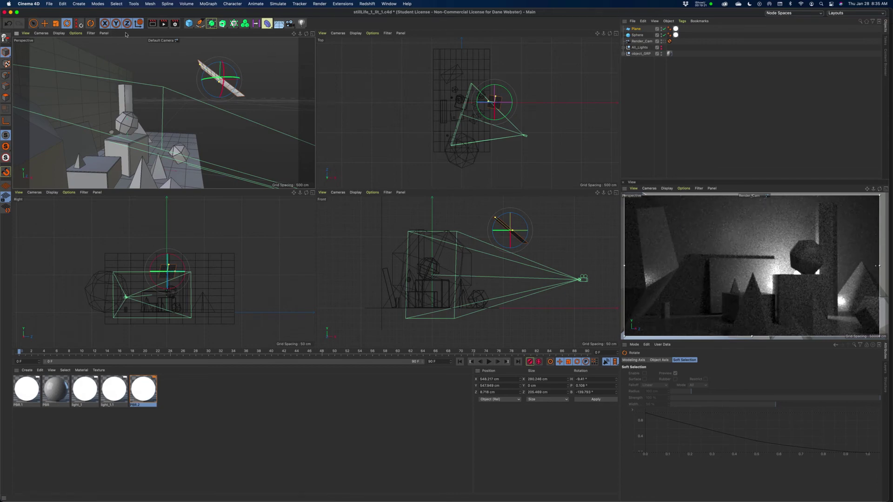
Add a null object and raise it to about Y 308 cm, in front of the tall column.
left_click(189, 23)
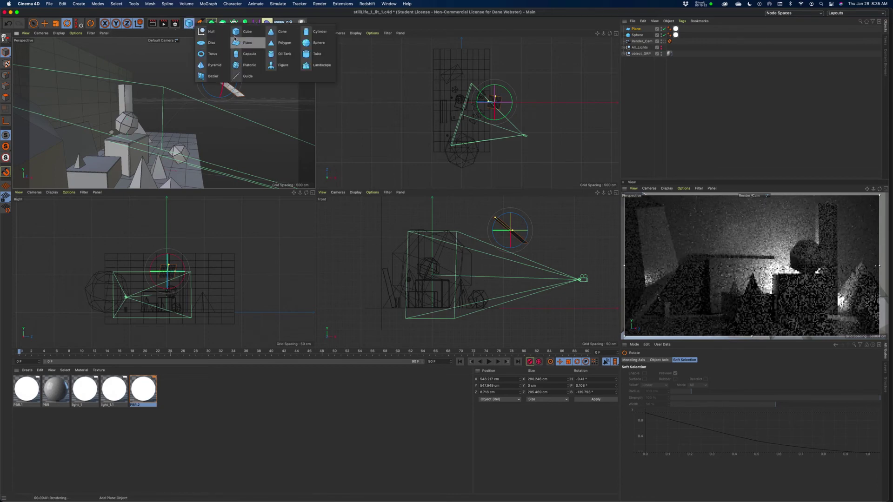
left_click(208, 32)
key("e")
mouse_move(128, 154)
left_mouse_down()
mouse_move(128, 122)
mouse_move(155, 140)
left_mouse_up()
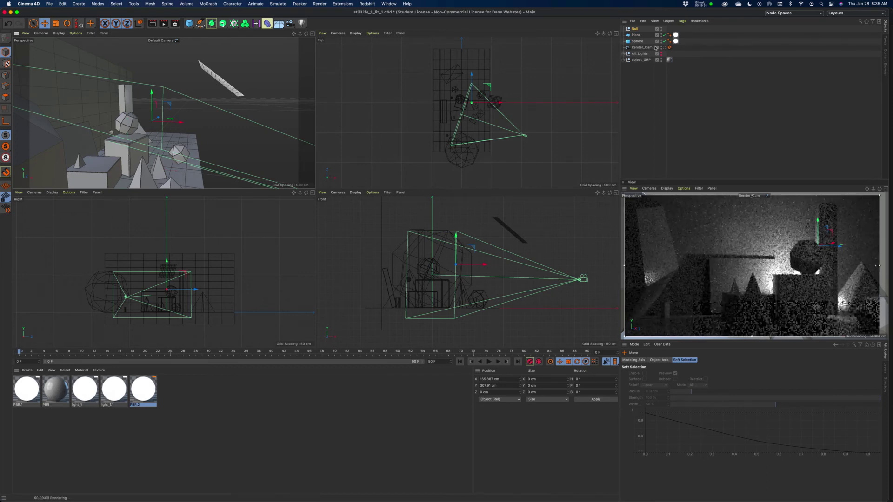
Display the null as a circle with a radius of 30 cm.
left_click(635, 29)
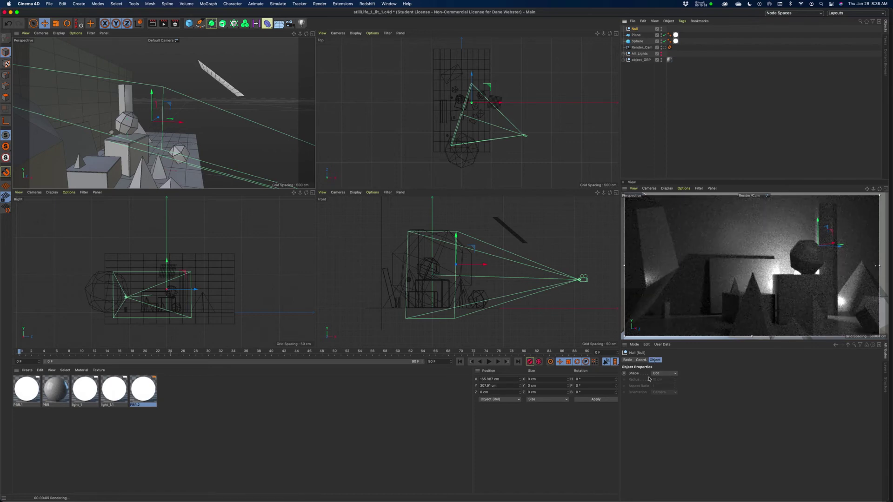
left_click(663, 374)
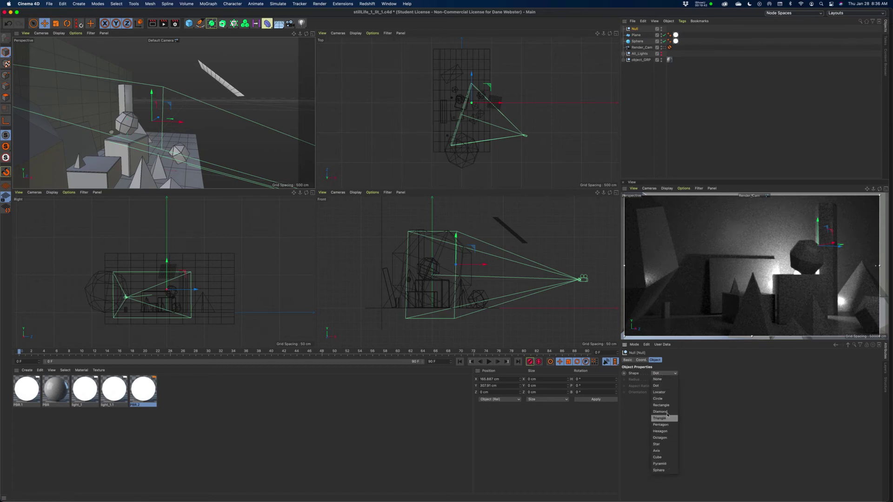
left_click(667, 400)
left_click(657, 379)
type("30")
key("Return")
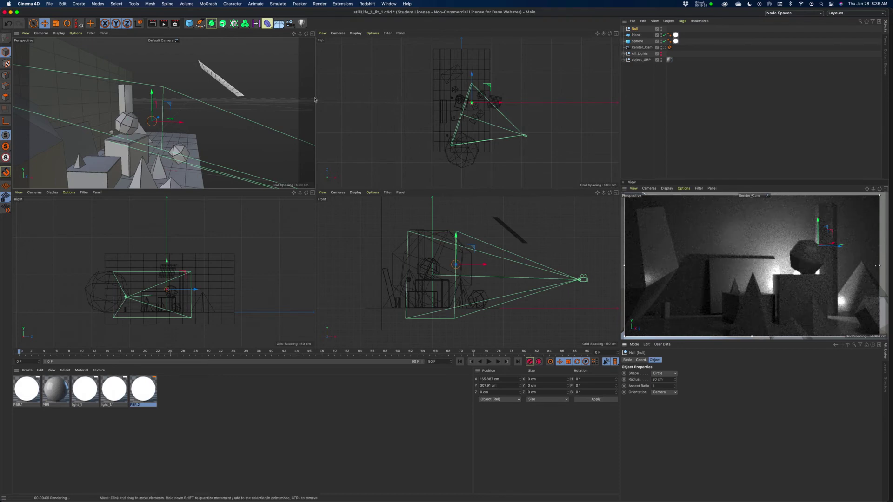
Rename the null as target and select the light plane.
double_click(636, 29)
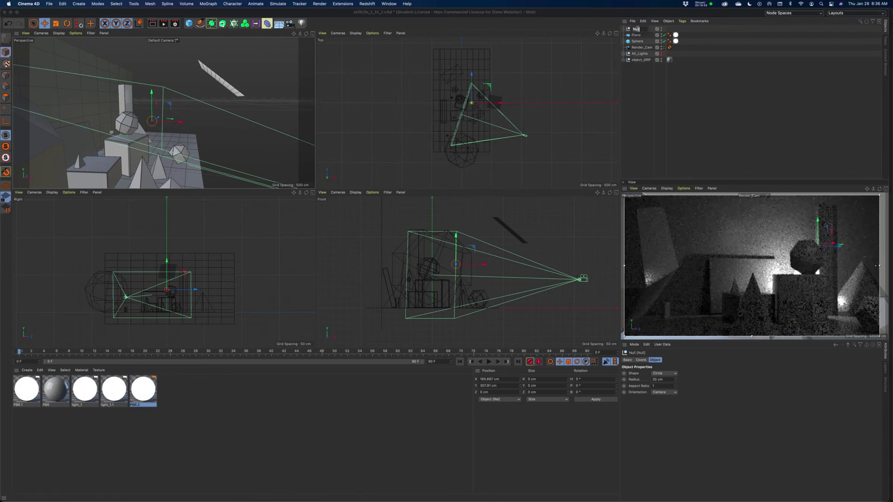
type("target")
key("Return")
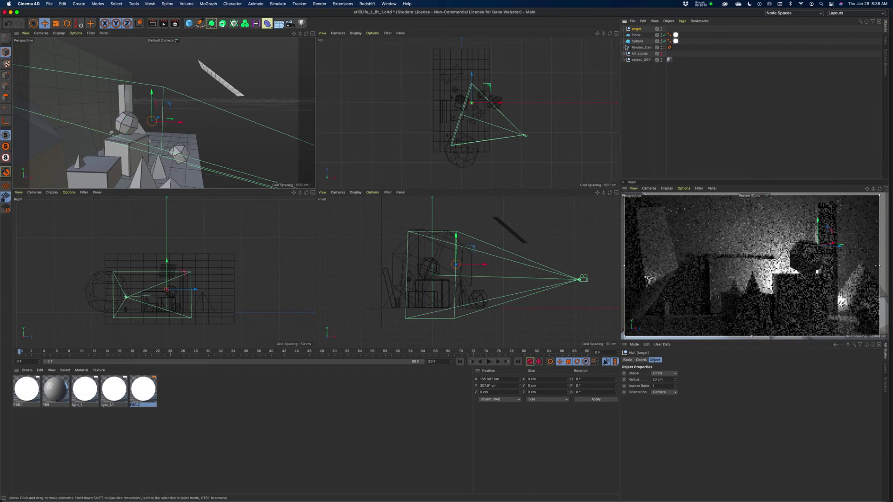
left_click(636, 36)
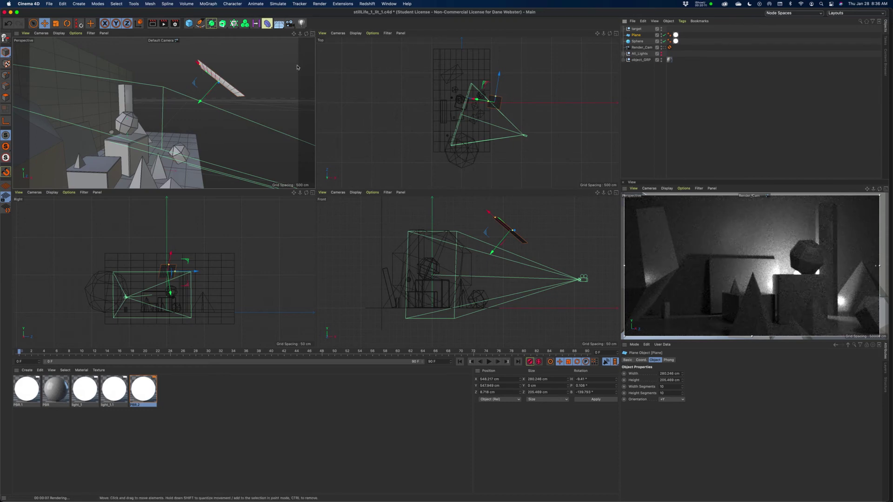
Rotate the light plane to about 23° heading, -1.7° pitch and -140° bank.
mouse_move(265, 92)
left_mouse_down("alt")
mouse_move(238, 77)
mouse_move(231, 96)
mouse_move(278, 91)
left_mouse_up("alt")
key("r")
left_click(139, 23)
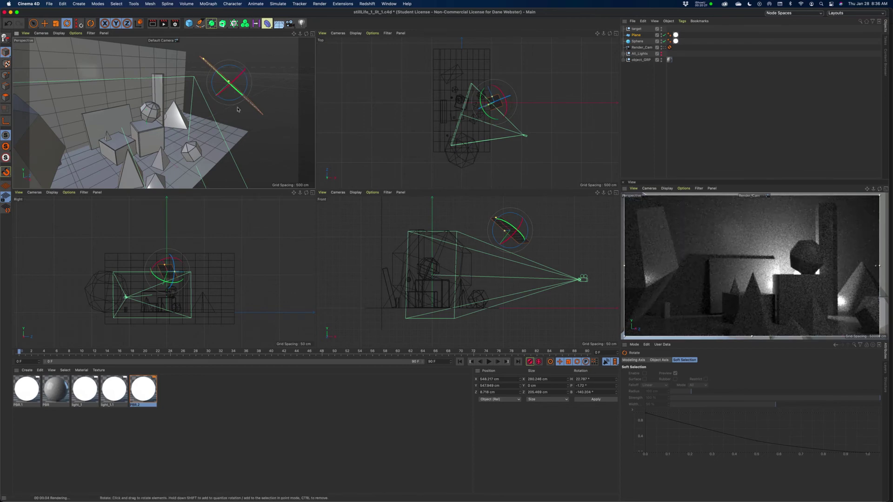
Add a Target animation tag to the light plane.
left_click(636, 36)
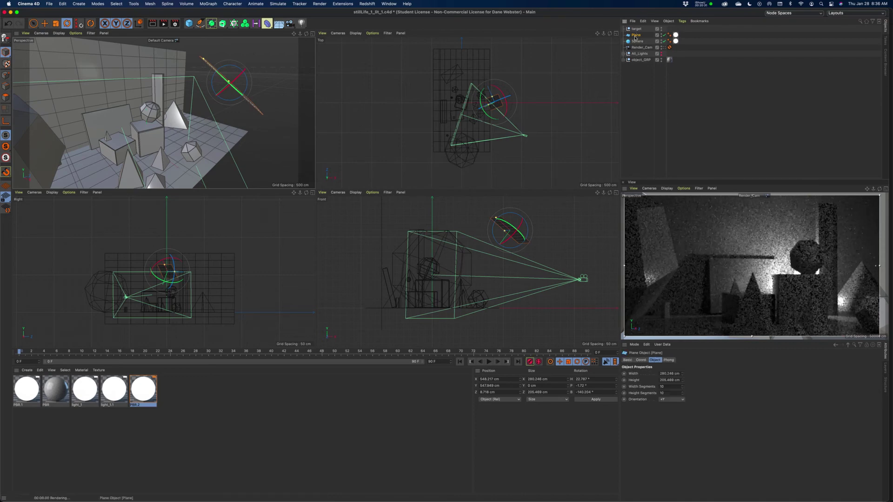
left_click(682, 22)
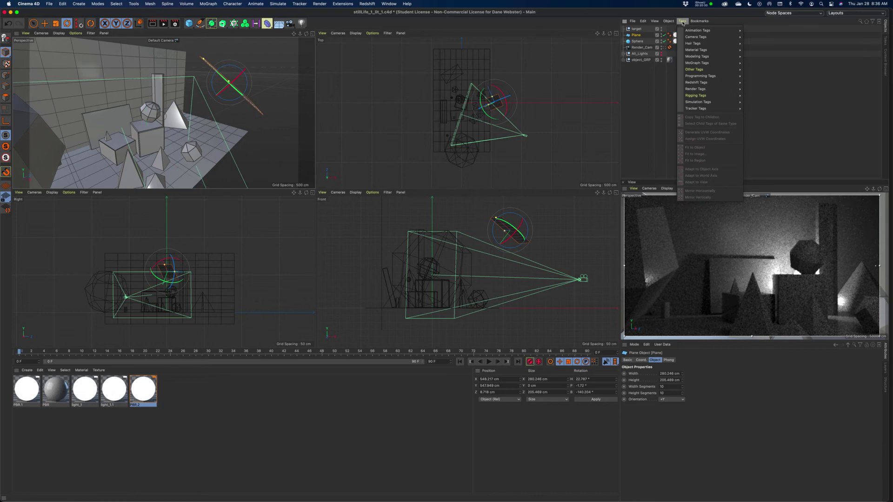
mouse_move(729, 31)
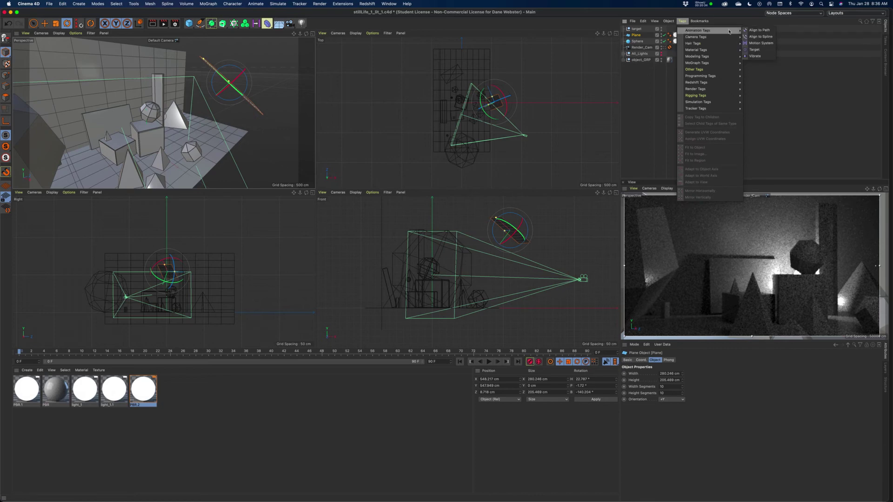
left_click(769, 52)
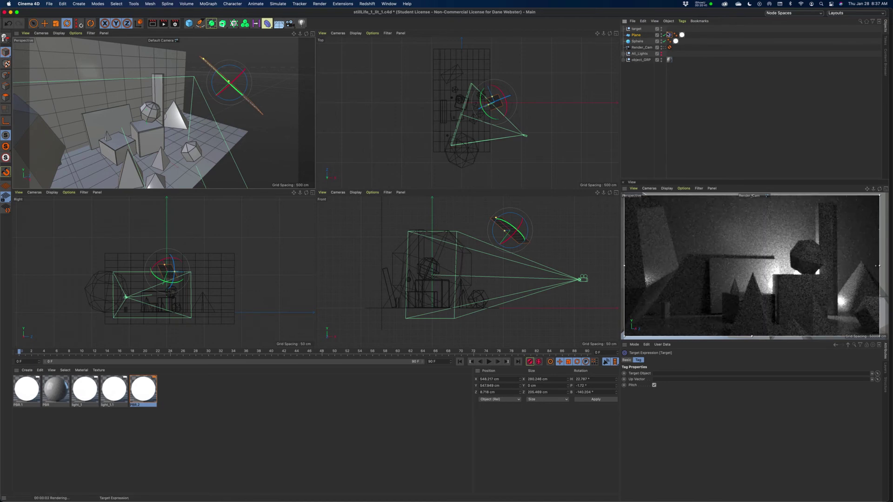
Turn off the interactive render region and link the target null as the tag's target object.
left_click_drag(163, 23, 205, 165)
left_click_drag(682, 35, 676, 42, "ctrl")
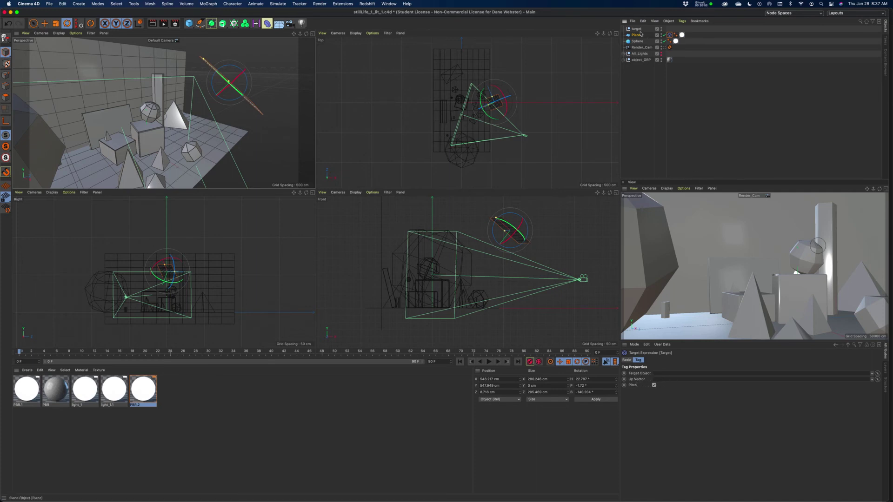
left_click_drag(637, 31, 671, 376)
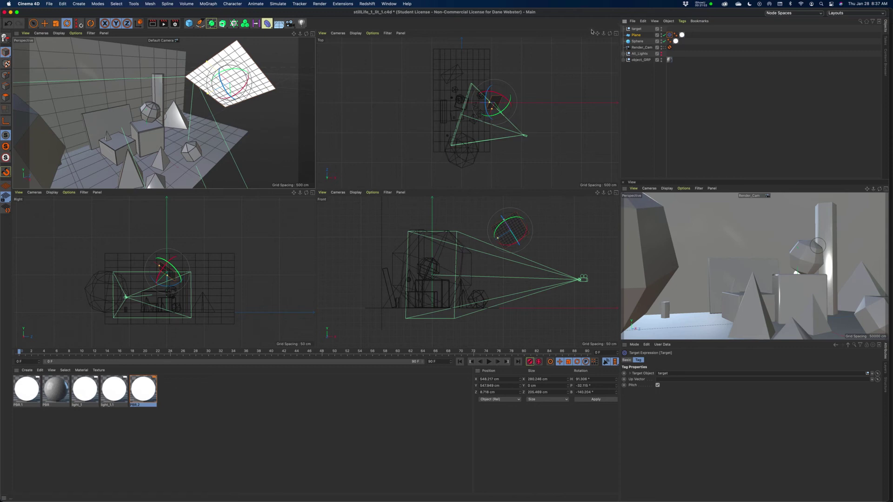
Move the light plane around the scene to about X 535 cm, Y 588 cm and Z 179 cm.
left_click(45, 23)
mouse_move(496, 106)
left_mouse_down()
mouse_move(479, 134)
mouse_move(514, 75)
mouse_move(488, 105)
left_mouse_up()
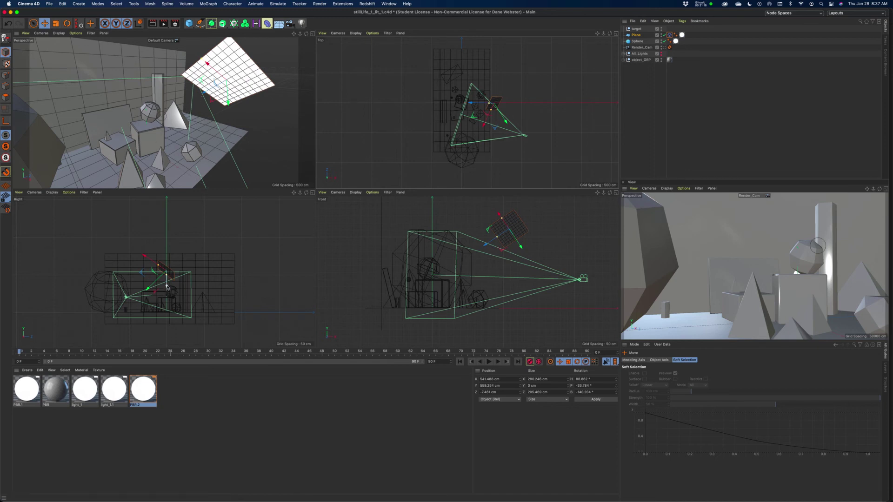
left_click_drag(168, 273, 130, 271)
left_click_drag(125, 269, 157, 273)
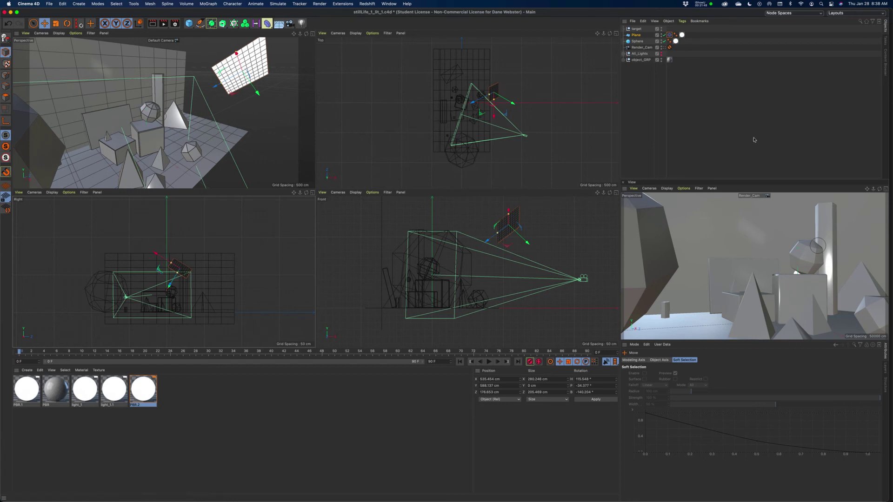
Set the light plane's orientation to +Z and move it to about Y 611 cm and Z -323 cm.
left_click(636, 35)
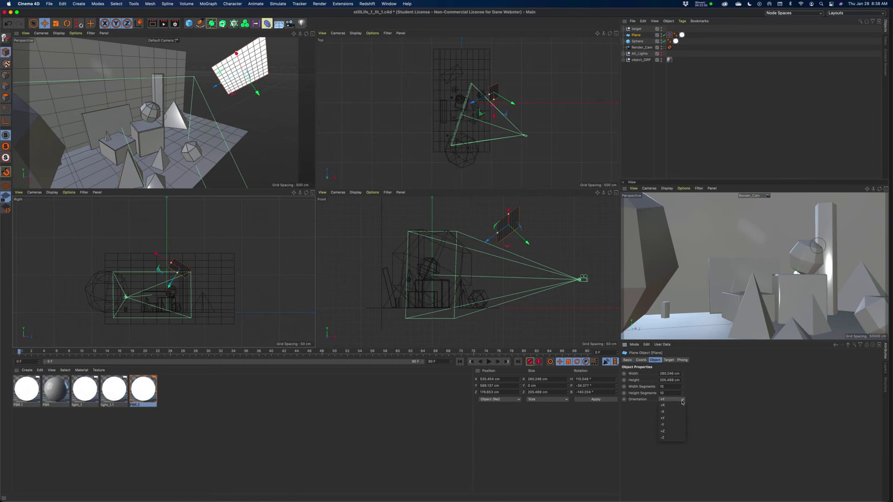
left_click(671, 432)
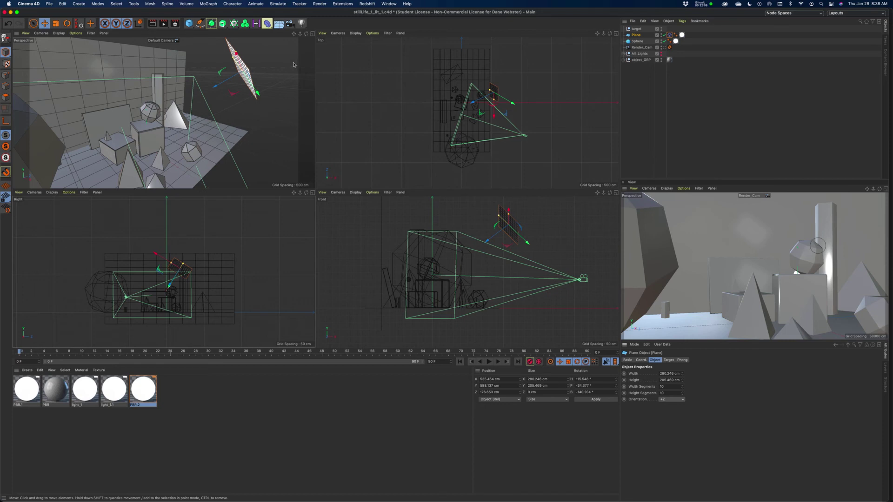
left_click_drag(186, 271, 148, 269)
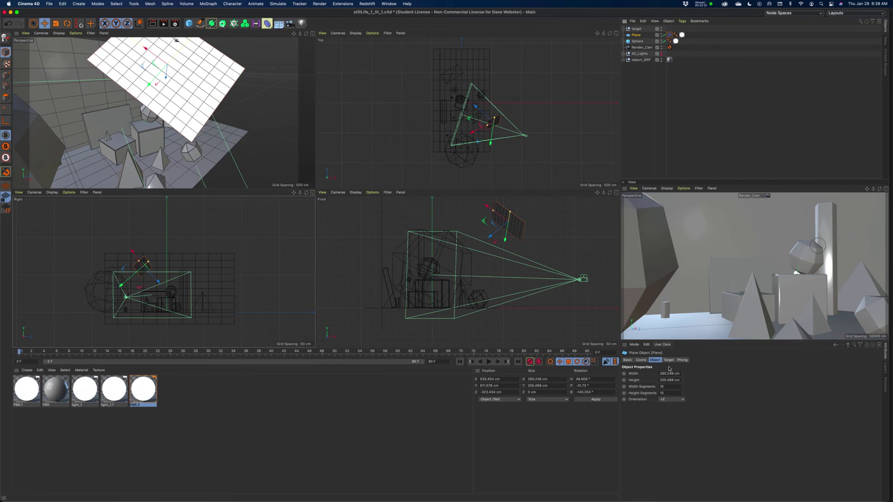
Set the light plane's bank rotation to 0° in its coordinates.
left_click(640, 361)
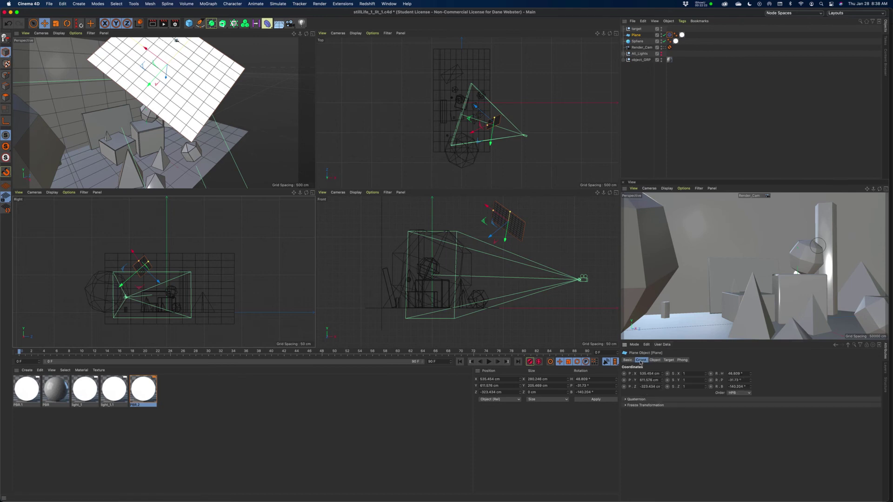
left_click(745, 373)
key("Tab")
key("Tab")
type("0")
key("Return")
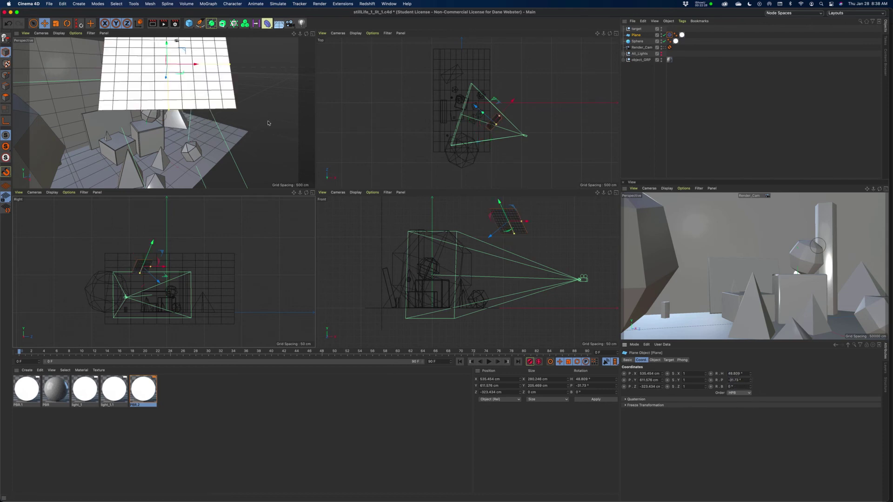
Try to rotate the light plane by hand while it is aimed at its target.
left_click(67, 23)
left_click_drag(141, 83, 227, 74)
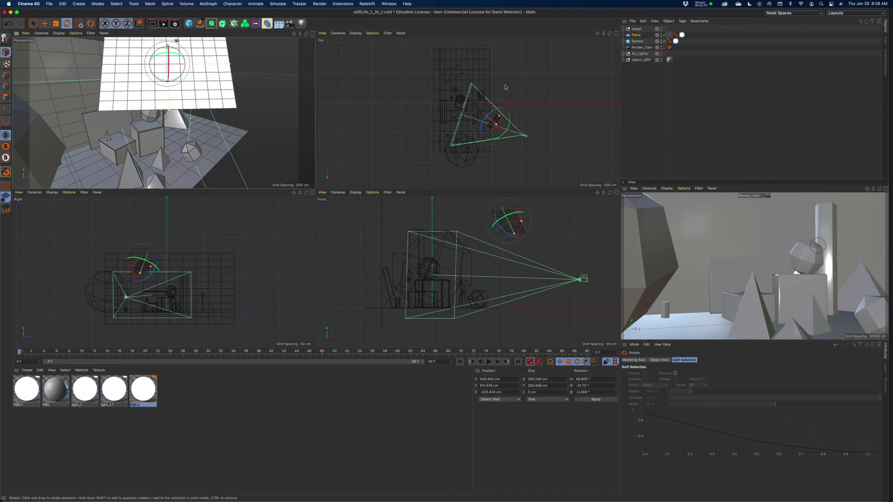
left_click(636, 35)
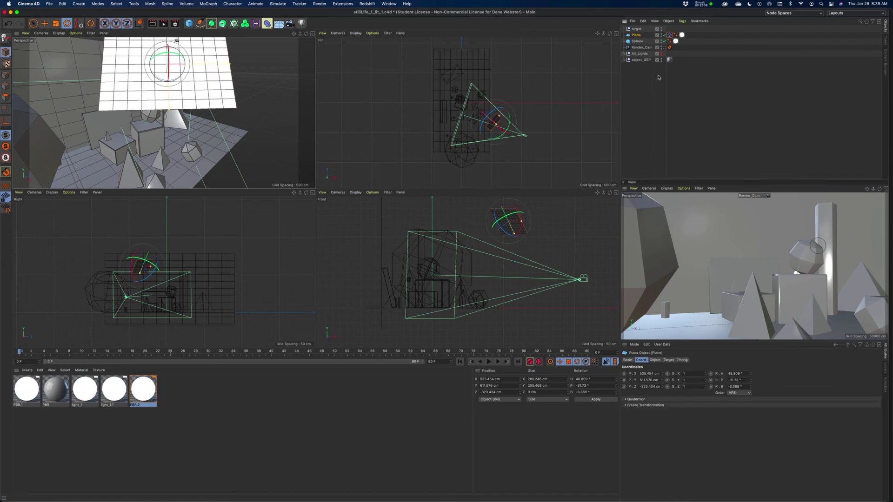
Select the target null and move it to about X 251 cm and Z -137 cm, near the sphere on the box.
left_click(636, 29)
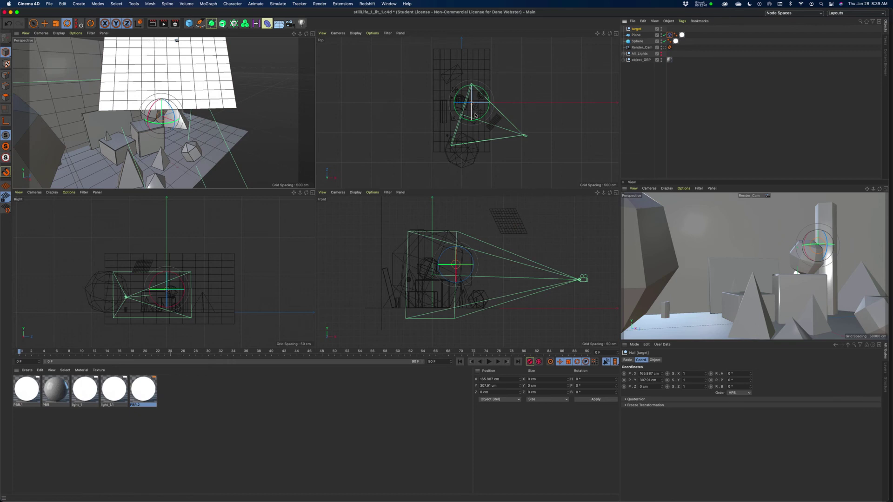
left_click(45, 24)
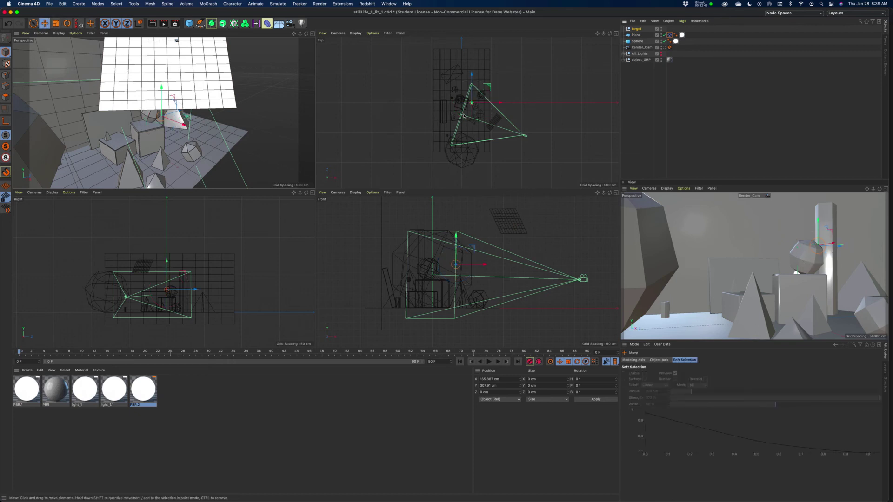
mouse_move(492, 89)
left_mouse_down()
mouse_move(485, 98)
mouse_move(499, 119)
mouse_move(514, 98)
mouse_move(492, 94)
left_mouse_up()
left_click(497, 121)
left_click(130, 119)
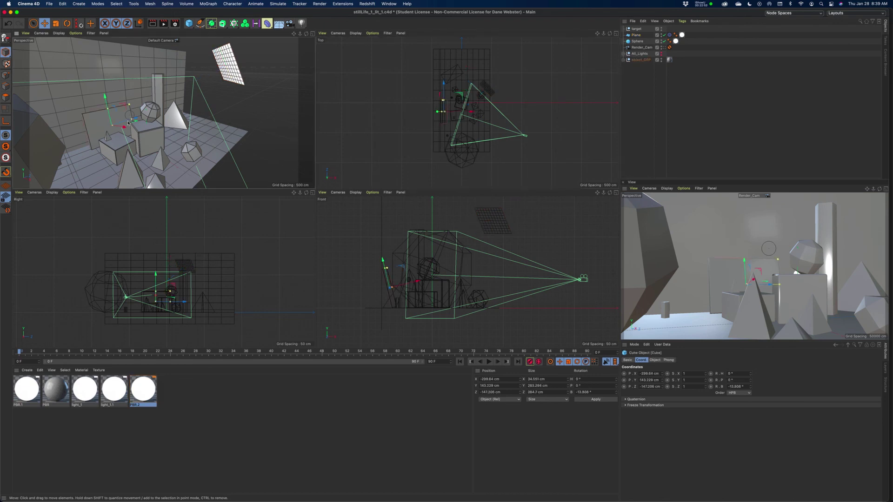
left_click(636, 29)
left_click_drag(145, 123, 178, 133)
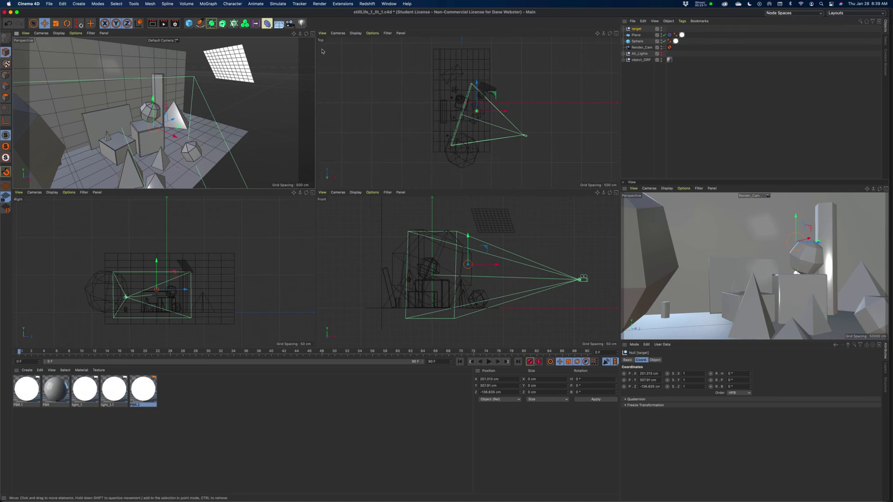
Add a tube primitive and open its object properties.
left_click_drag(188, 24, 318, 54)
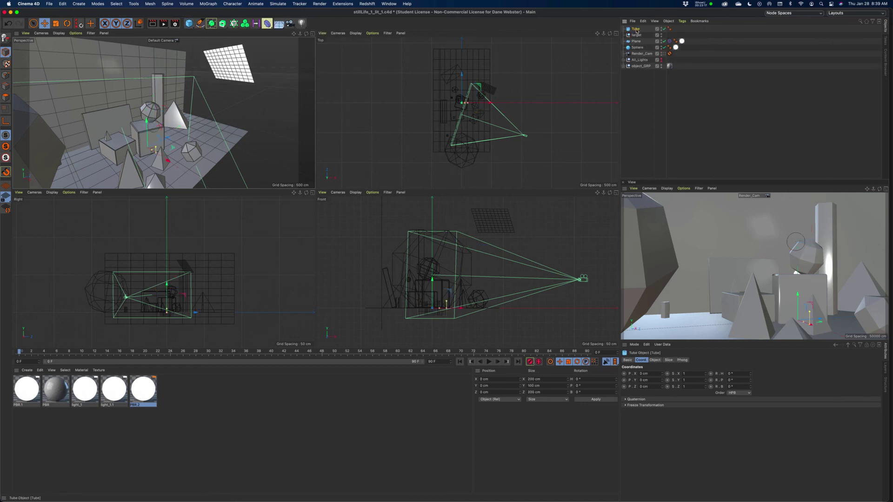
left_click(656, 360)
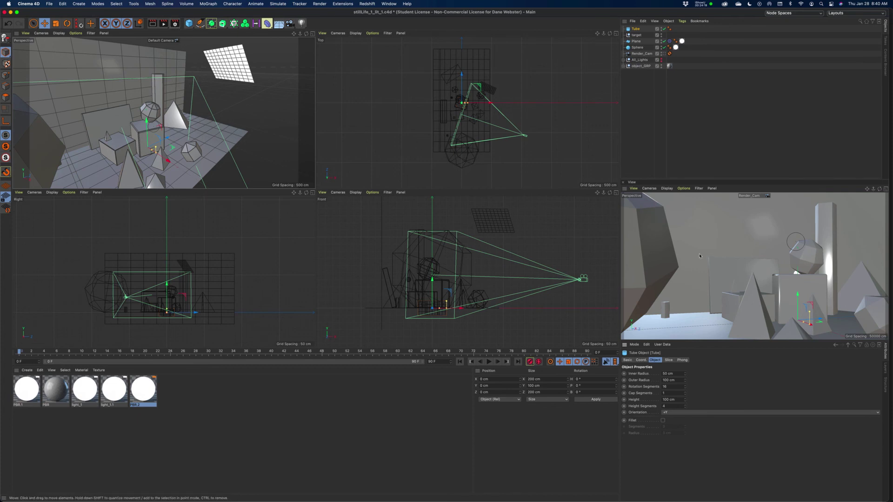
Open the render settings and set the Physical renderer's sampler to Adaptive with Automatic sampling quality.
left_click(163, 25)
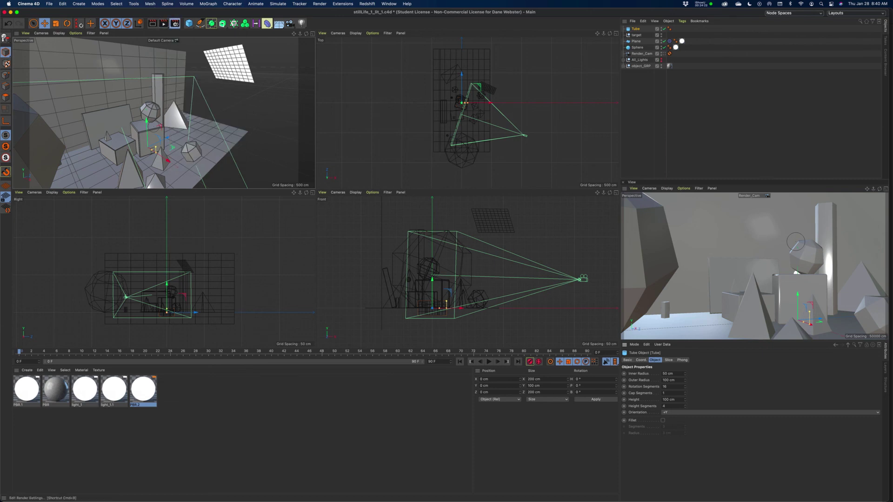
left_click(174, 23)
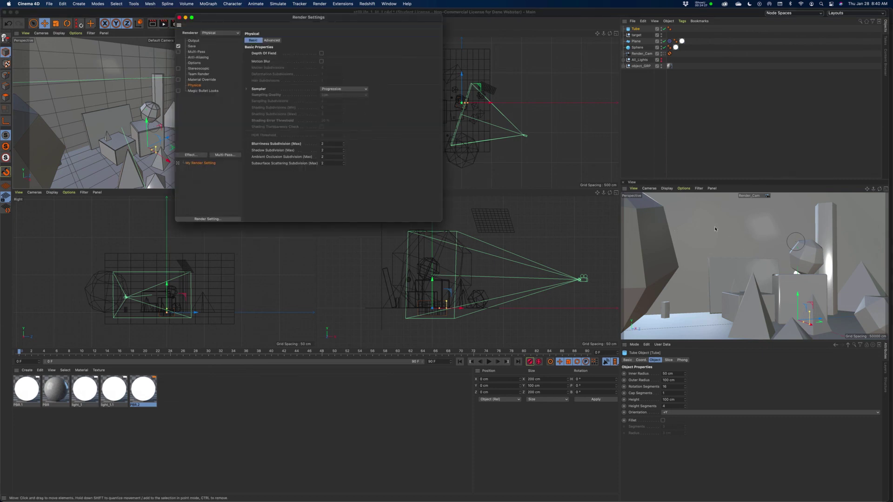
left_click_drag(368, 17, 409, 61)
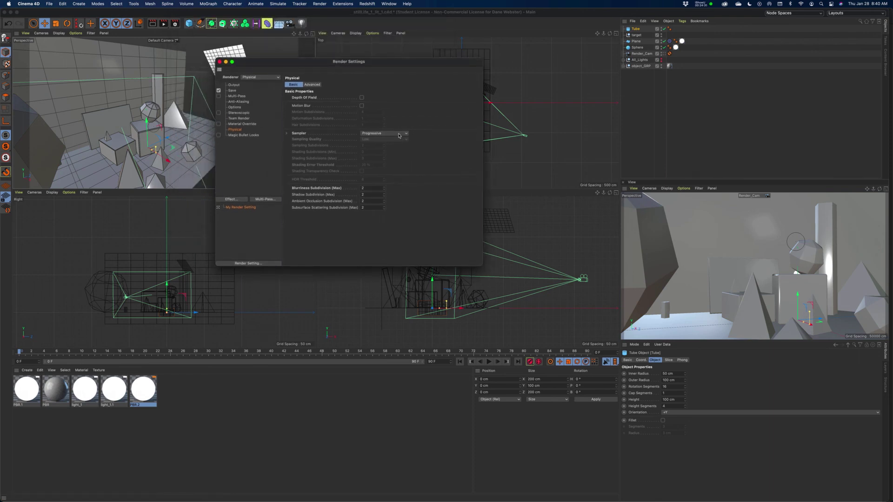
left_click(399, 133)
left_click(369, 145)
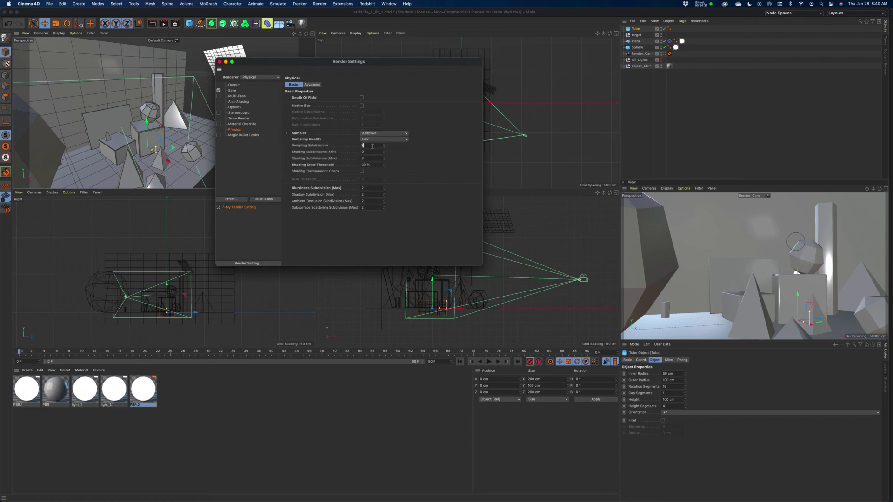
left_click(375, 139)
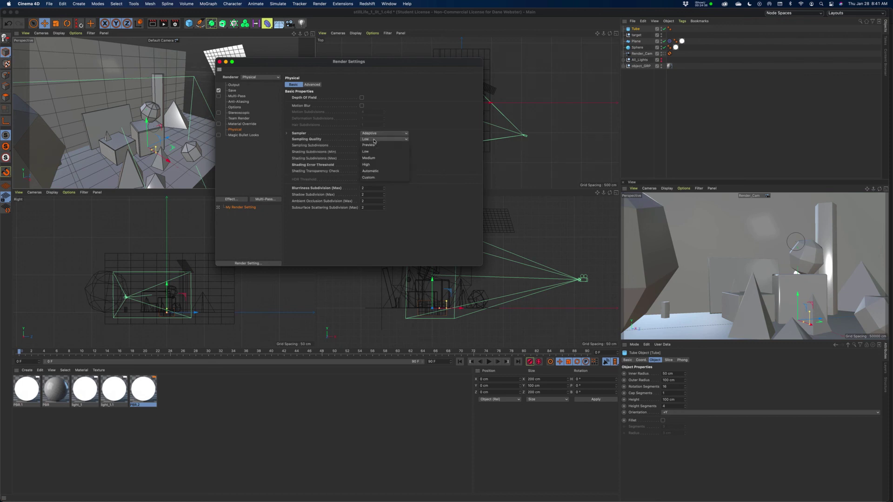
left_click(376, 172)
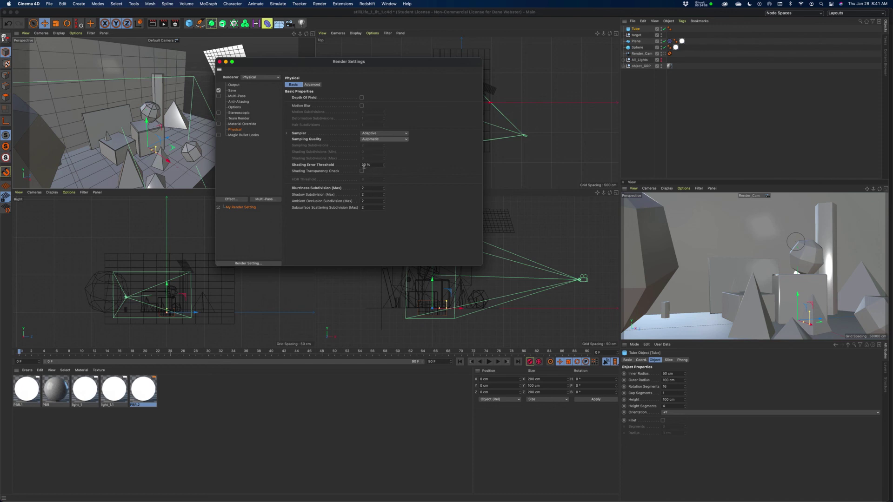
Set the maximum shadow, ambient occlusion and subsurface scattering subdivisions to 0.
left_click(365, 195)
type("0")
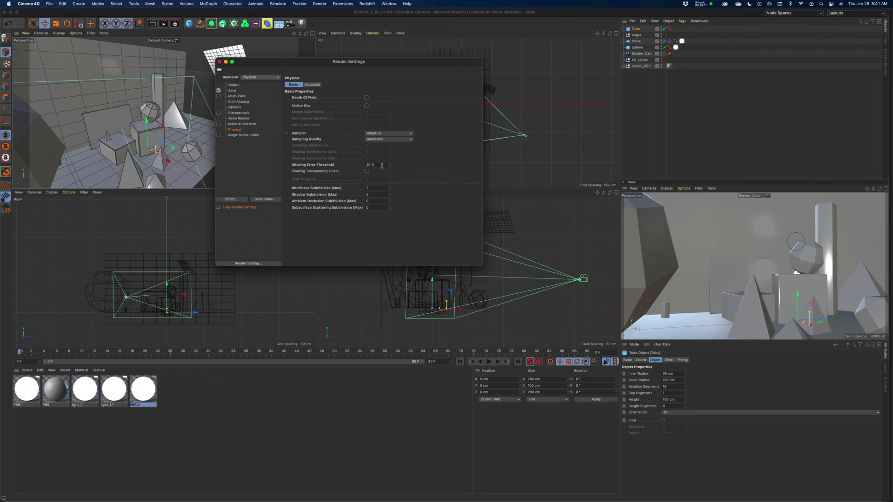
Turn on the interactive render region in the Render_Cam view and narrow it from both sides around the central objects.
left_click_drag(290, 62, 369, 56)
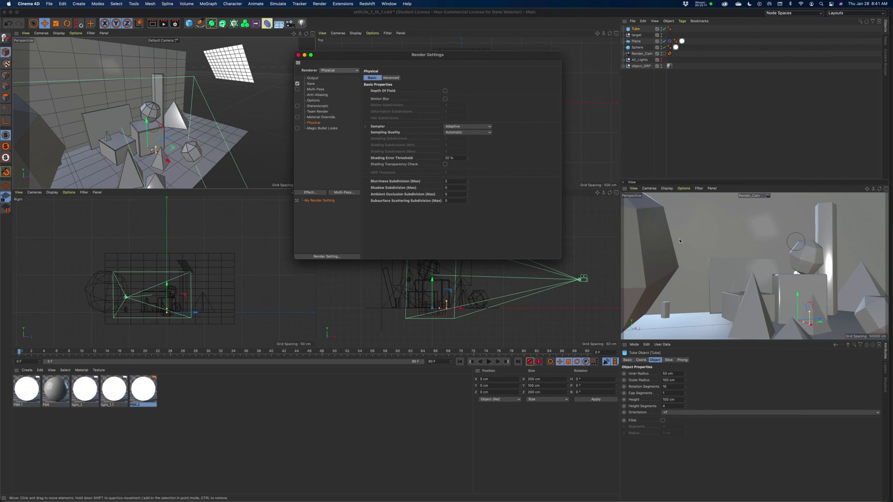
left_click(163, 48)
left_click_drag(163, 23, 203, 168)
left_click_drag(452, 63, 444, 65)
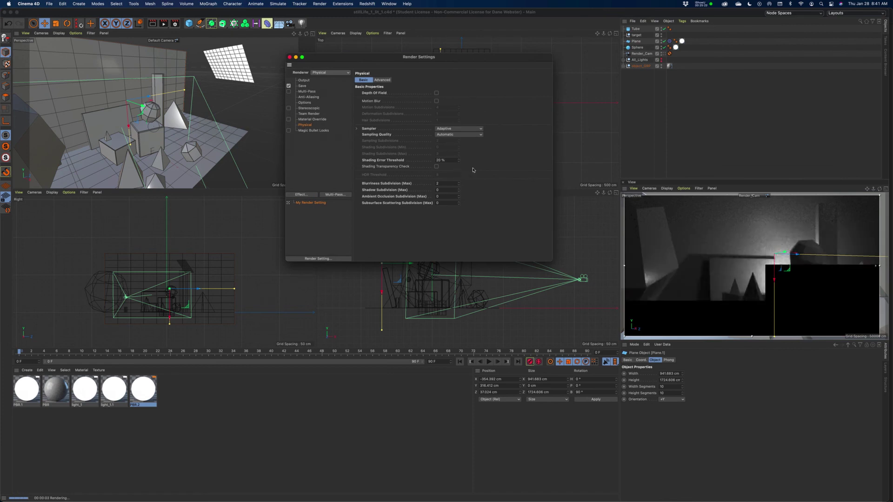
left_click_drag(626, 268, 690, 266)
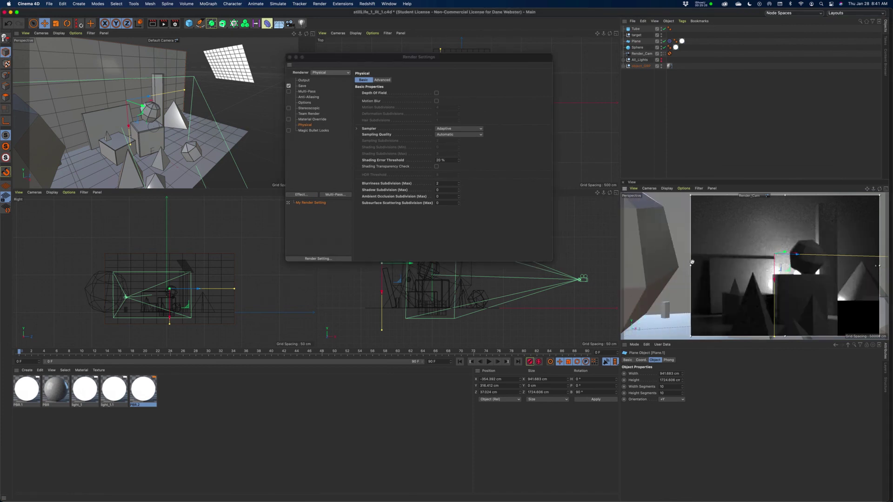
left_click_drag(880, 266, 847, 266)
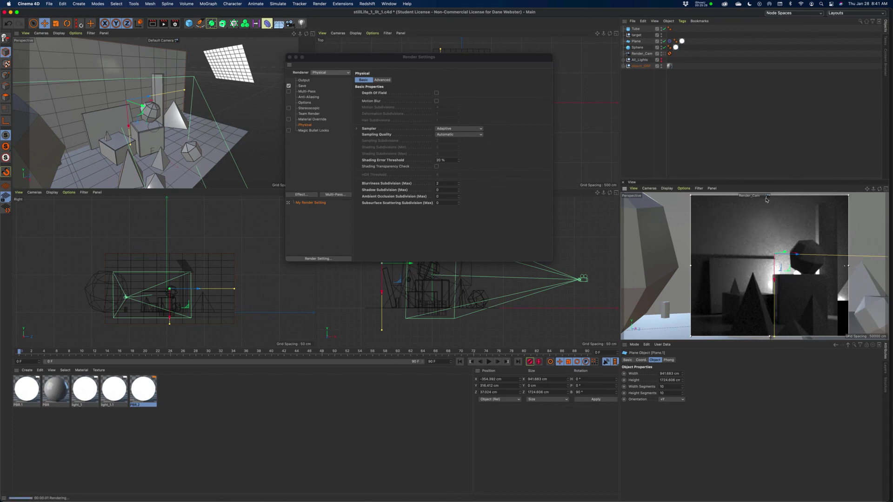
Set the shading error threshold to 5% and try maximum blurriness subdivisions of 3 and 4.
left_click(447, 160)
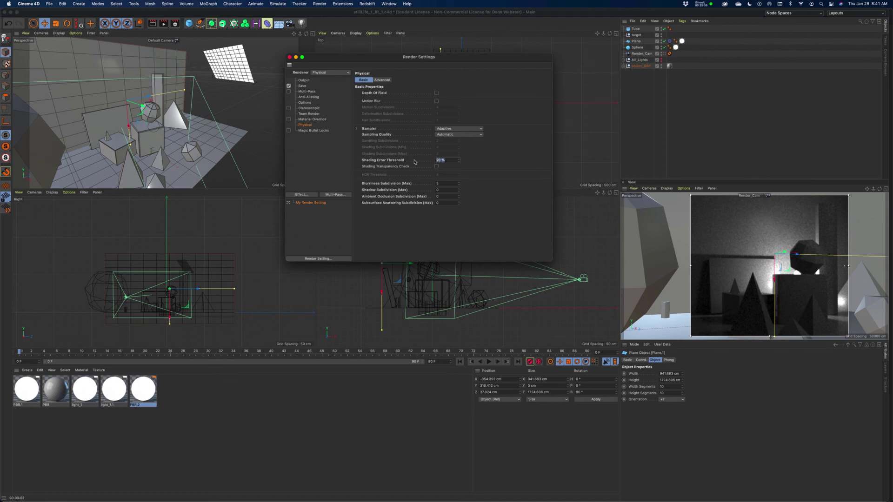
type("5")
key("Return")
double_click(442, 183)
type("3")
left_click(426, 183)
type("4")
Set the shading error threshold to 2% and render the view.
left_click(447, 161)
type("2")
key("super+r")
Set the maximum blurriness subdivision to 2 and choose the Adaptive sampler again.
left_click(446, 185)
type("2")
key("Tab")
left_click(451, 129)
left_click(446, 141)
Set the maximum blurriness subdivision to 5 and the shading error threshold to 5%.
double_click(437, 184)
left_click(439, 183)
type("5")
key("Return")
left_click(440, 160)
key("Return")
type("5")
key("Return")
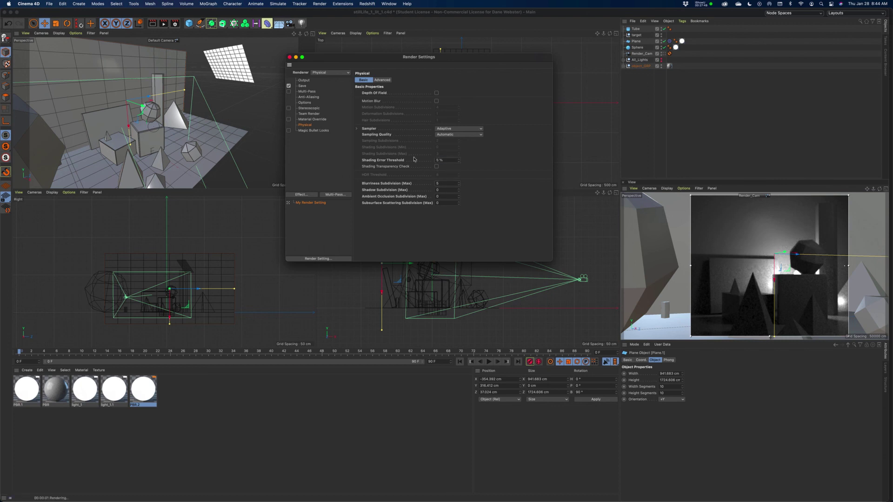